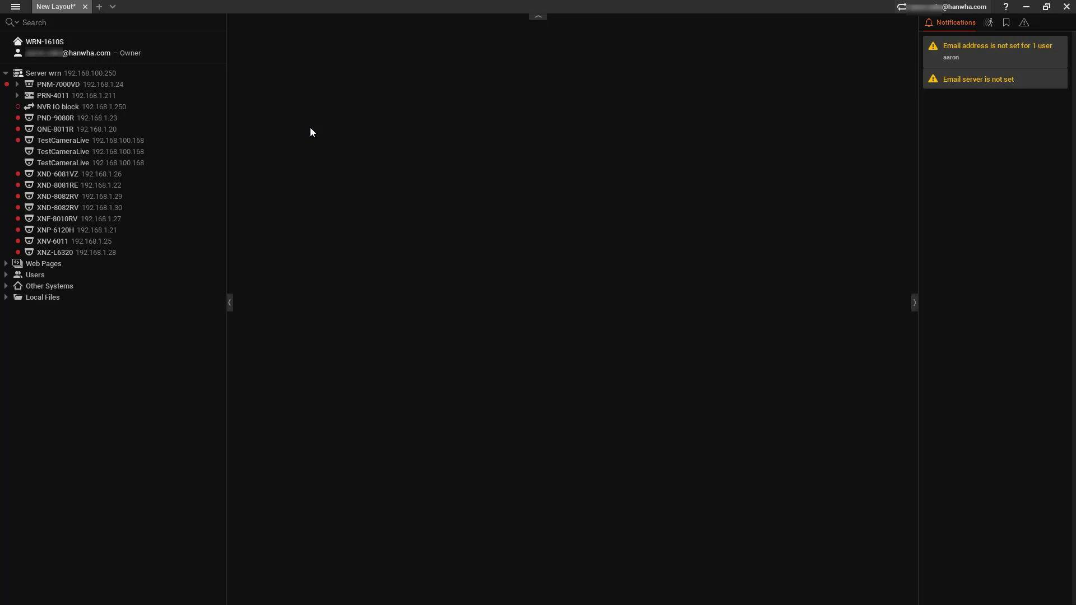
Select Server wrn in the resource tree.
click(139, 75)
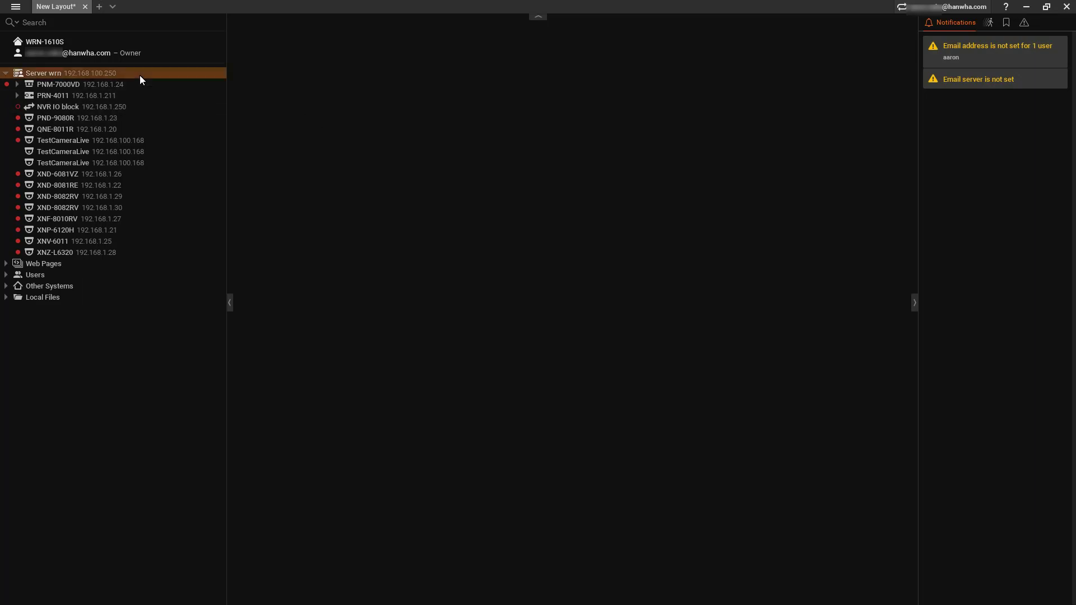
Search Server wrn for devices at 192.168.1.32 using the camera's login and password.
right_click(139, 75)
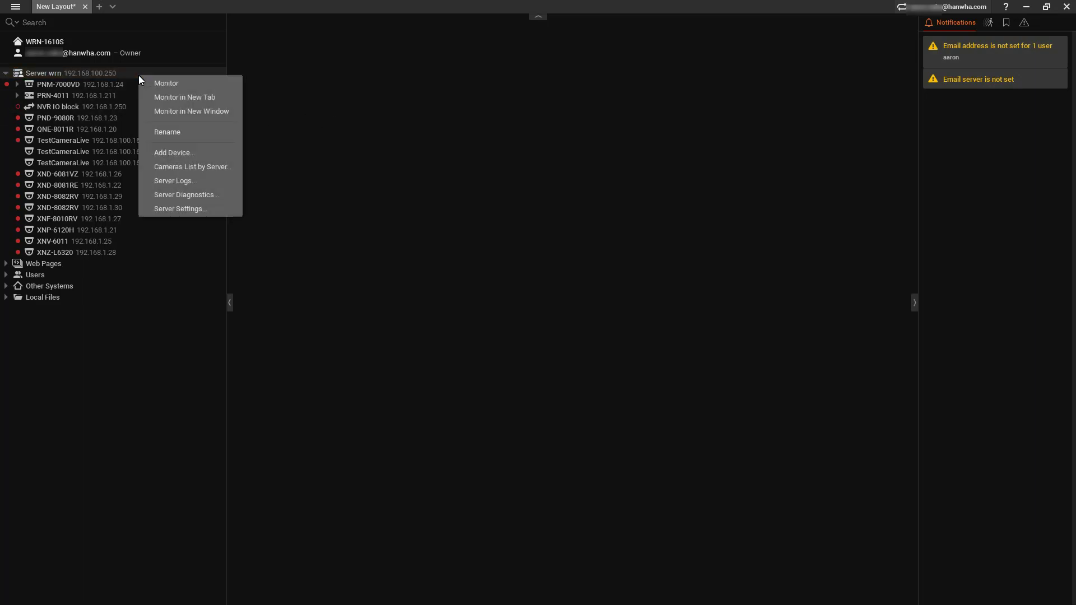
click(210, 151)
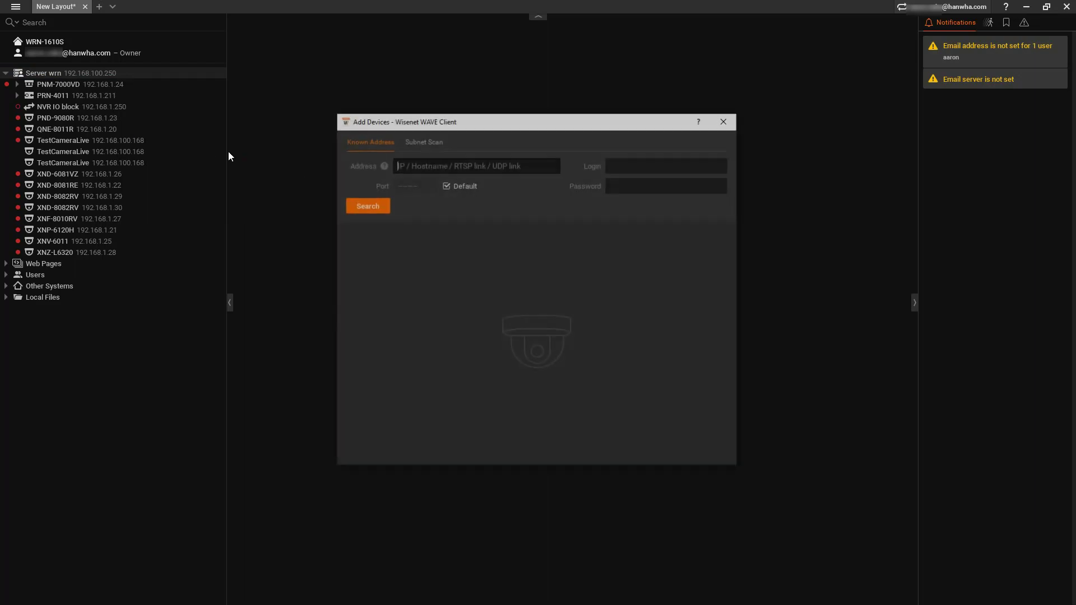
text(192.168.1.)
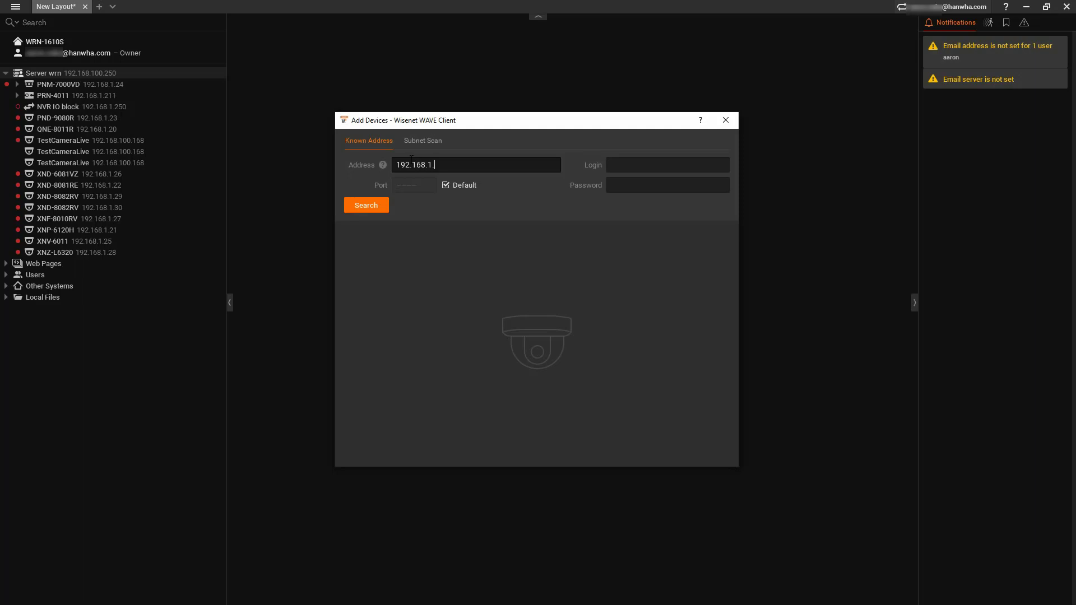
text(32)
key(Tab)
text(admin)
key(Tab)
text(•••••••••)
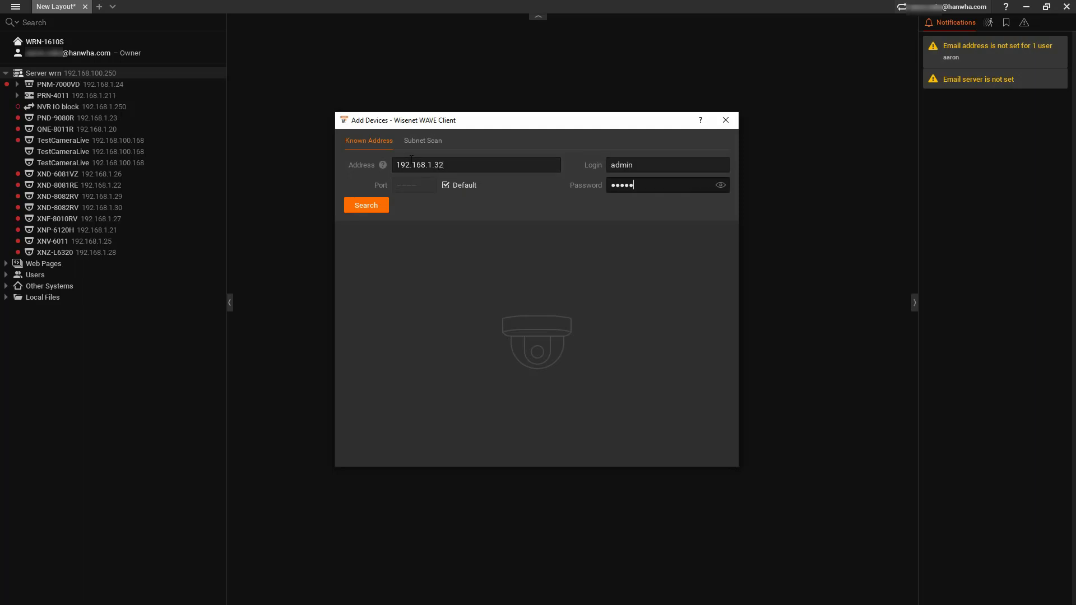
text(•)
click(365, 205)
click(372, 206)
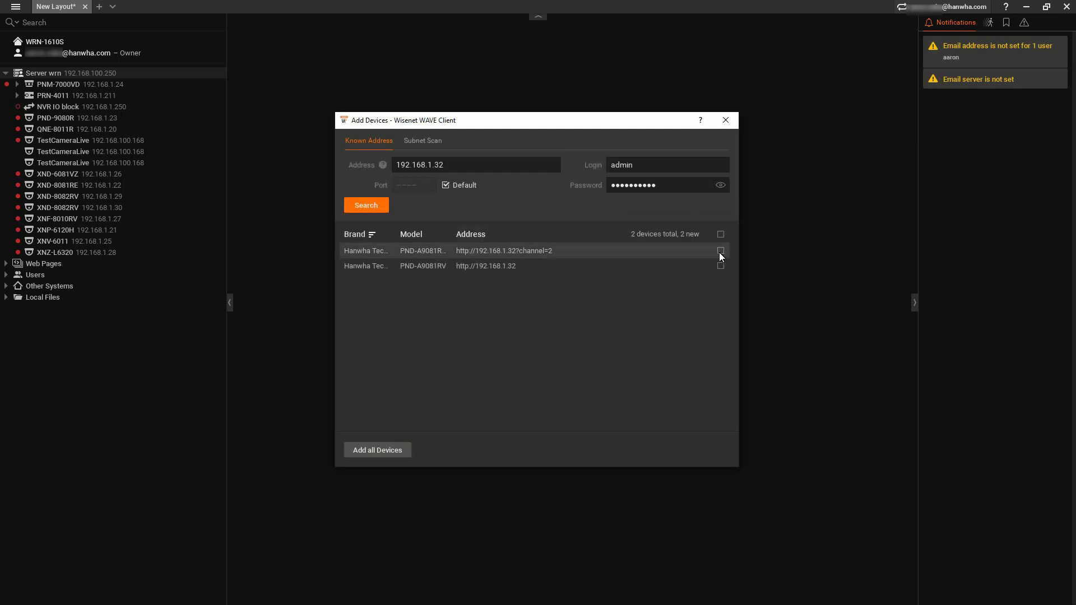
Check both PND-A9081RV channels found and add them all to the server.
click(722, 249)
click(723, 264)
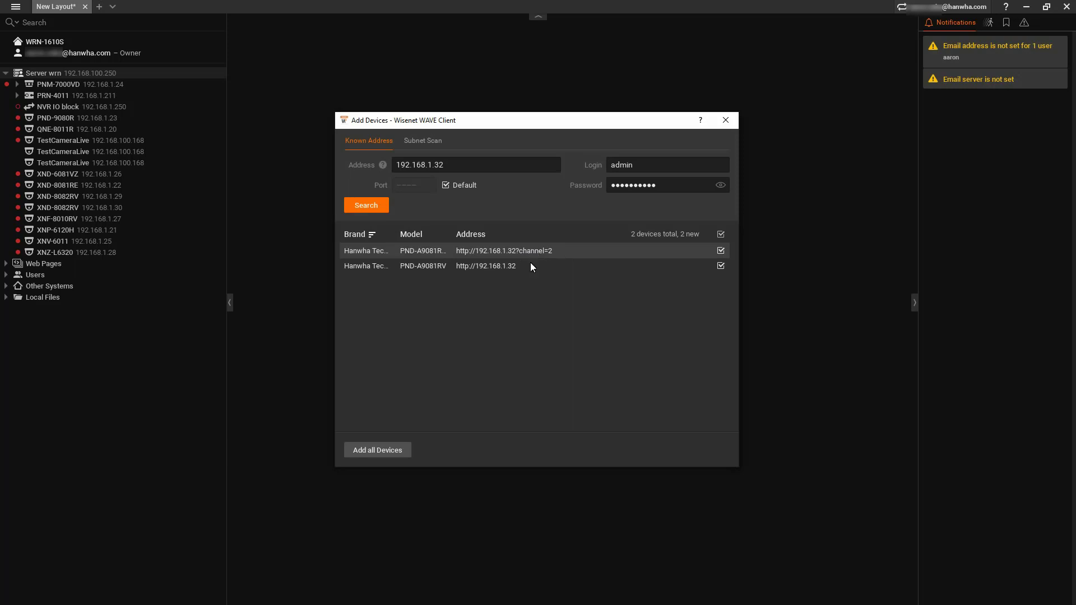
click(404, 449)
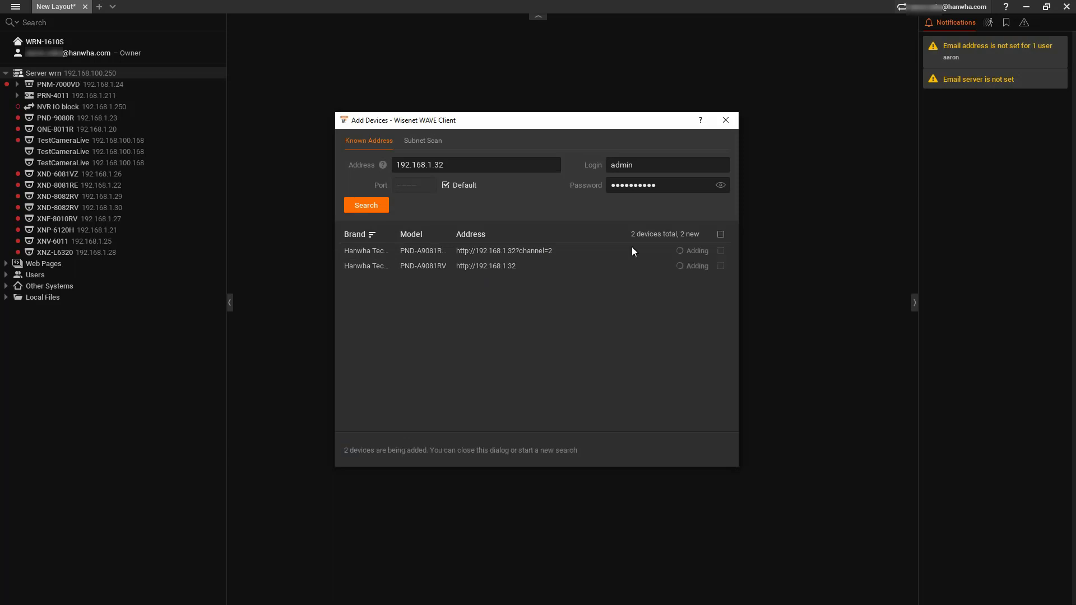
Close the device dialog and open Camera Settings for the PND-A9081RV channel.
click(726, 121)
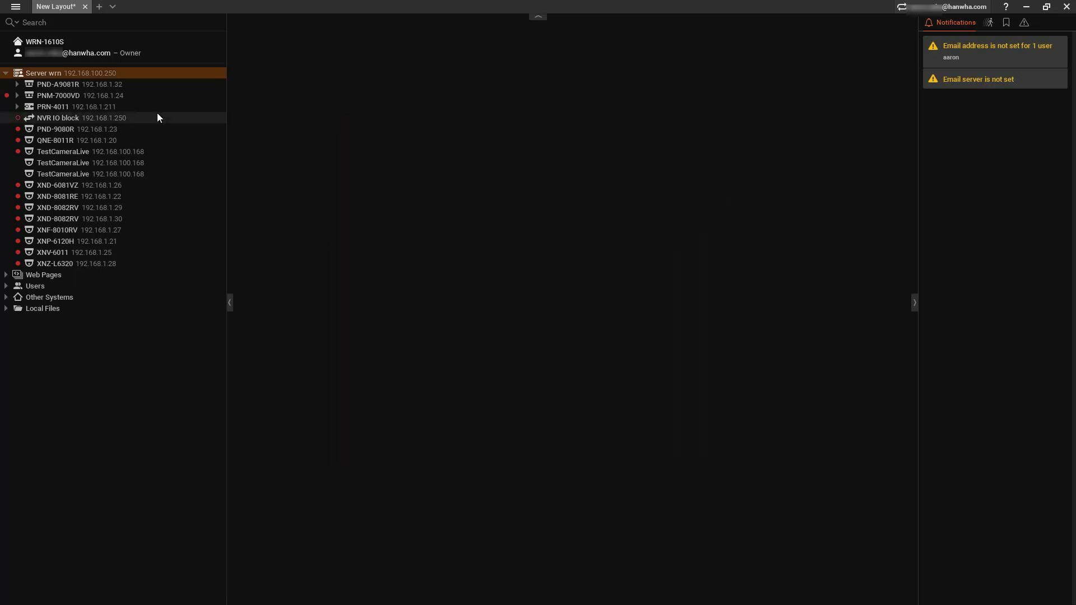
click(17, 84)
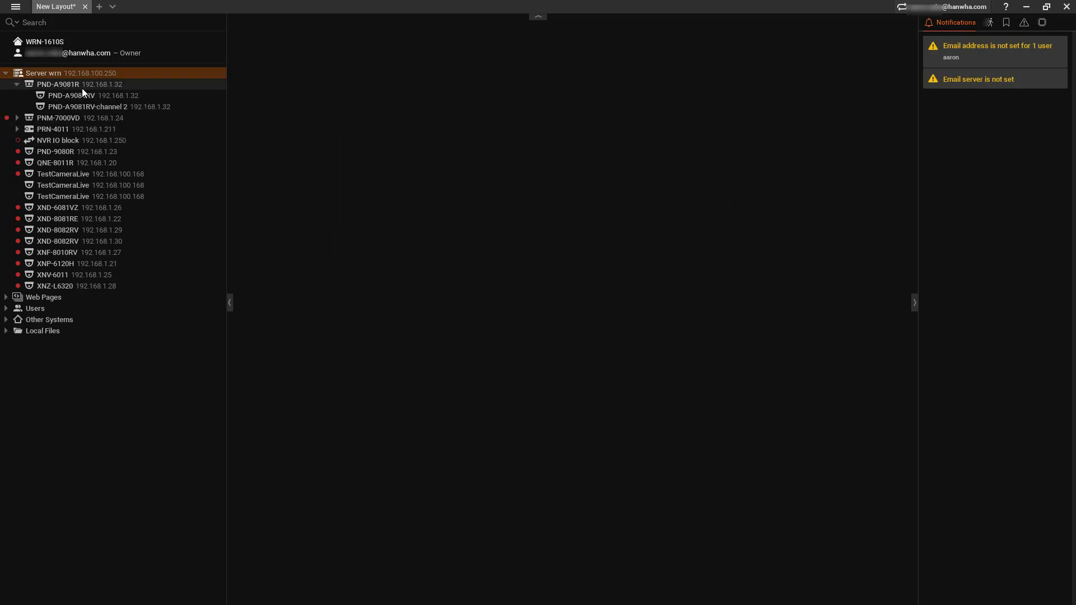
click(103, 96)
right_click(104, 96)
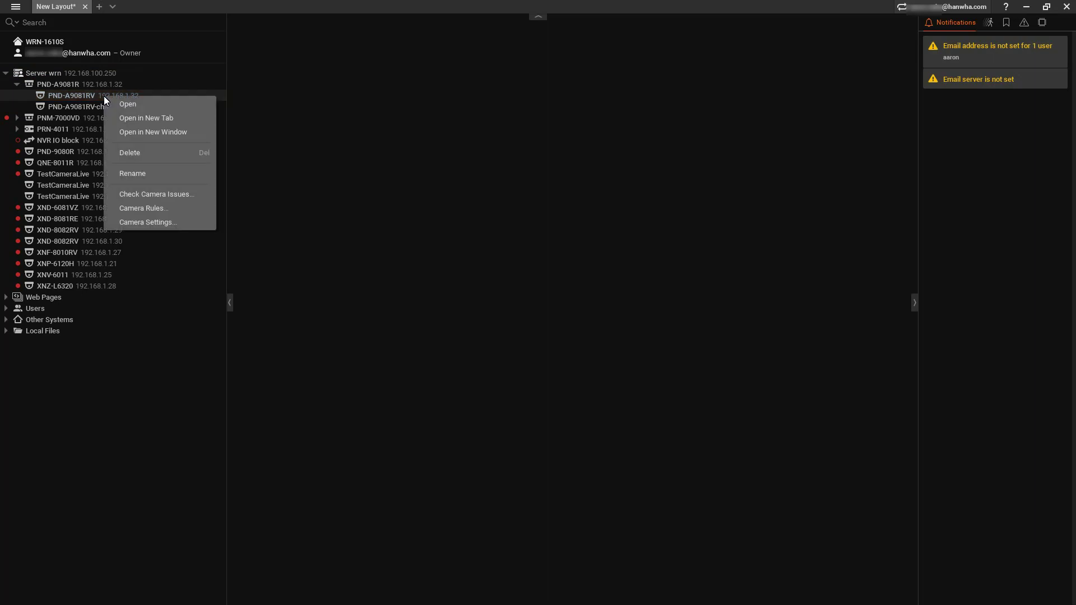
click(165, 224)
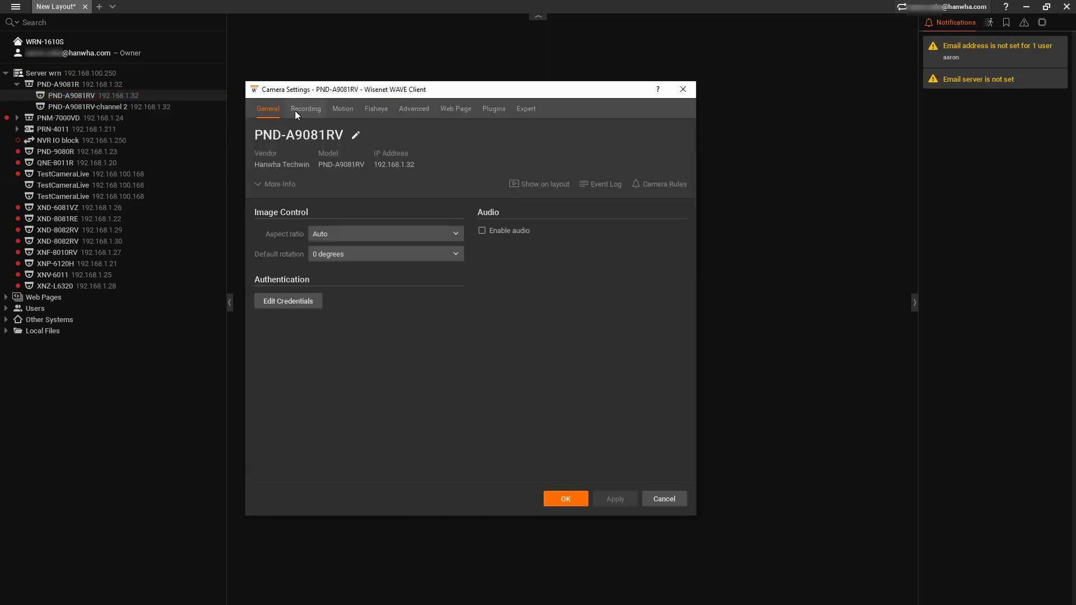
Turn recording on with Motion + Lo-Res for the whole week and save.
click(295, 110)
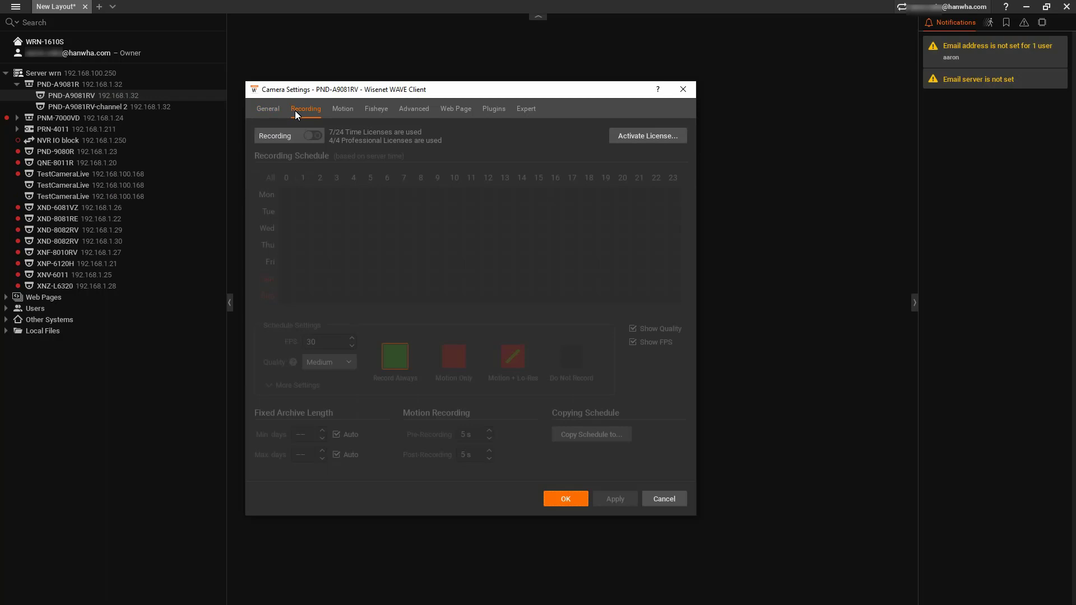
click(317, 136)
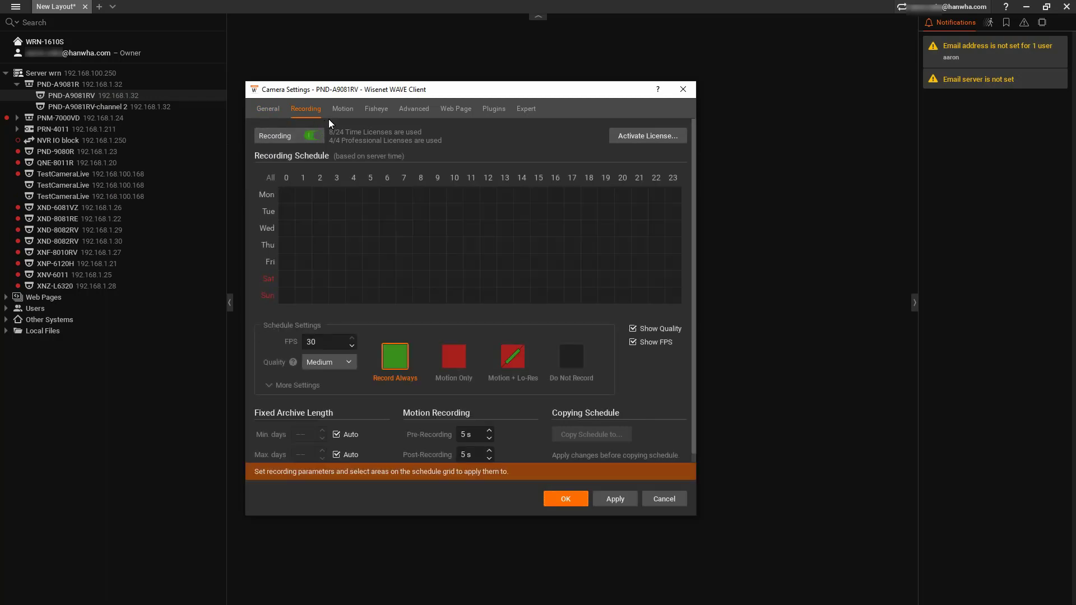
click(510, 370)
click(268, 178)
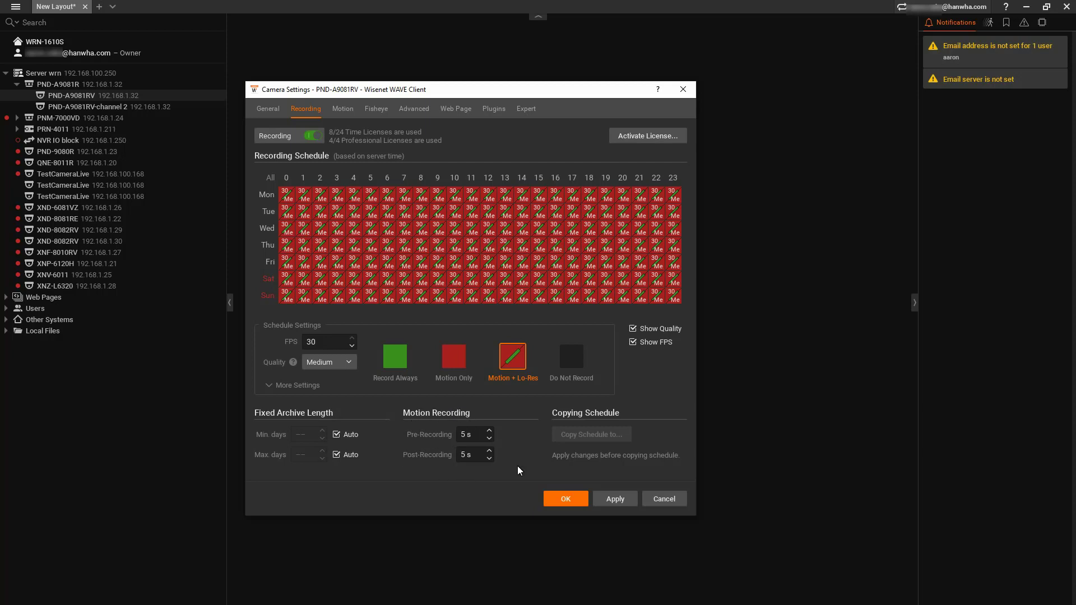
click(563, 499)
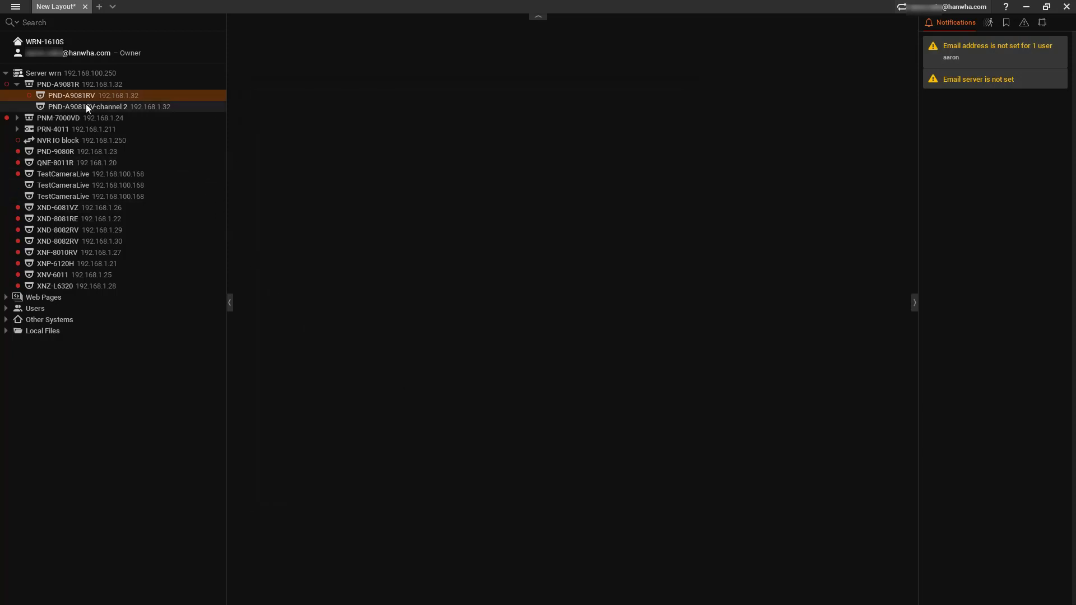
Show PND-A9081RV's live video in the layout and bring up the tile's context menu.
double_click(35, 97)
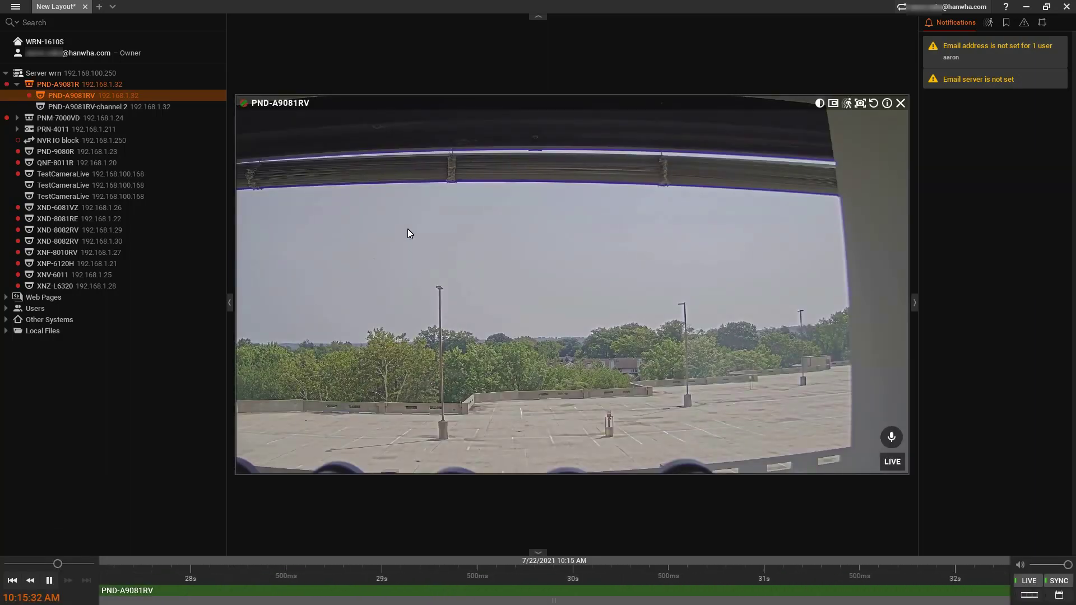
right_click(460, 267)
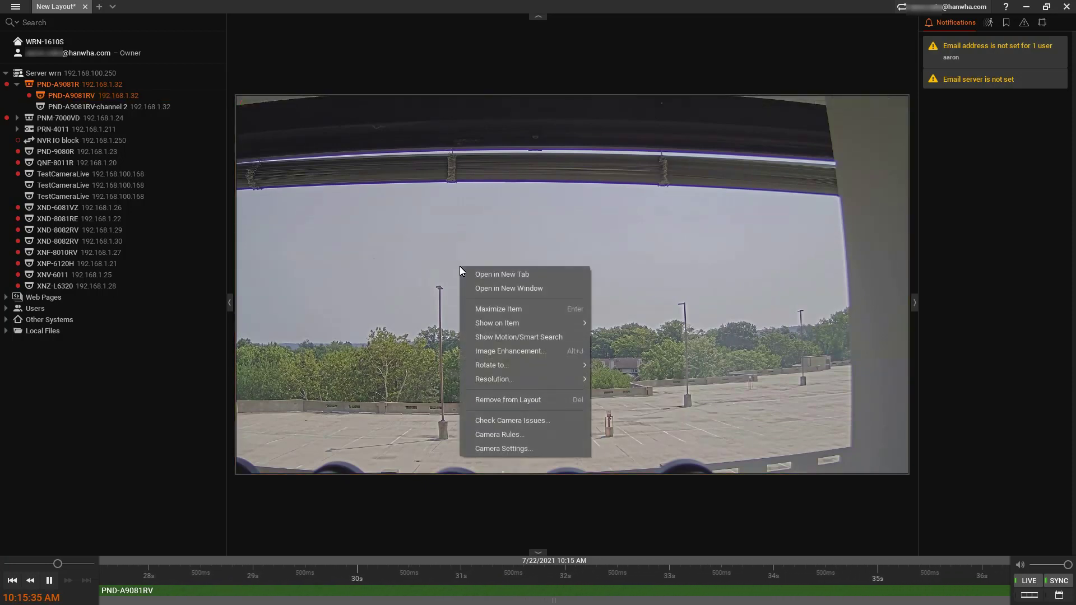
Go to the camera's Hanwha analytics [AI] Objects & IVA & Face Mask plugin page.
click(532, 447)
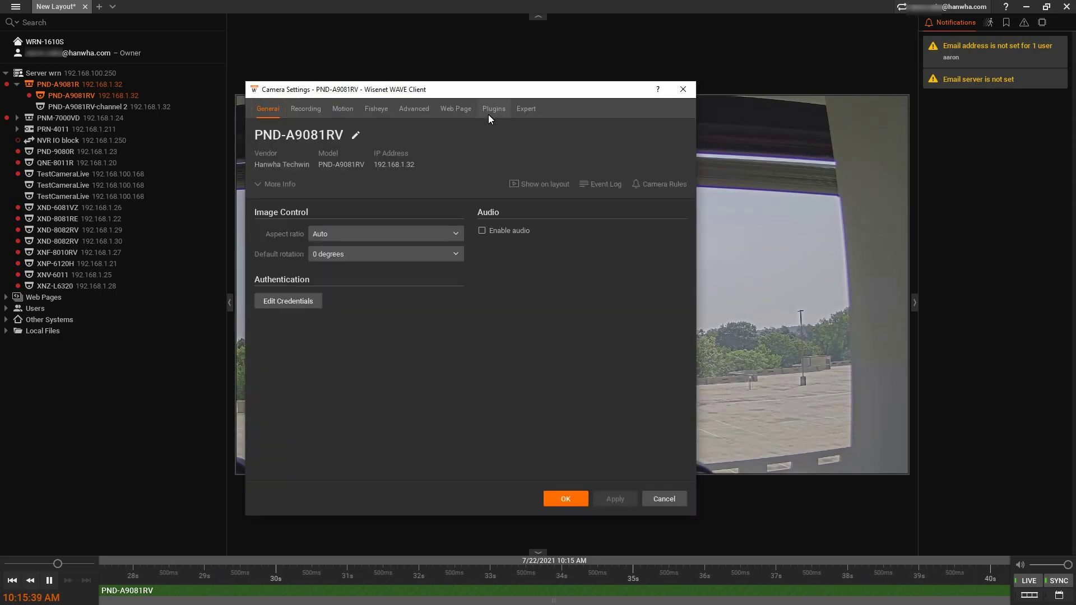
click(490, 109)
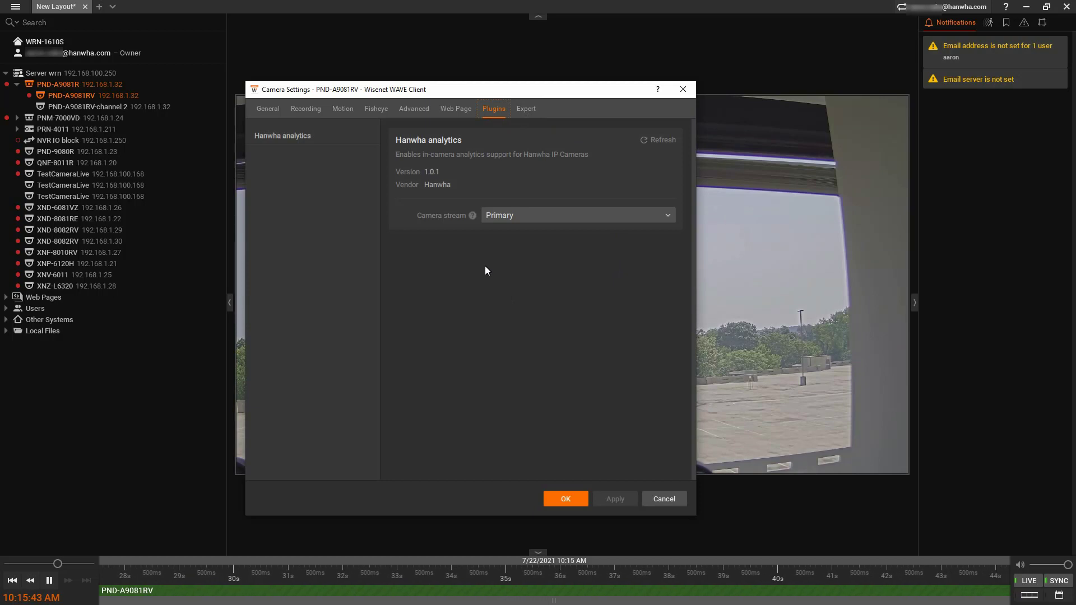
click(310, 139)
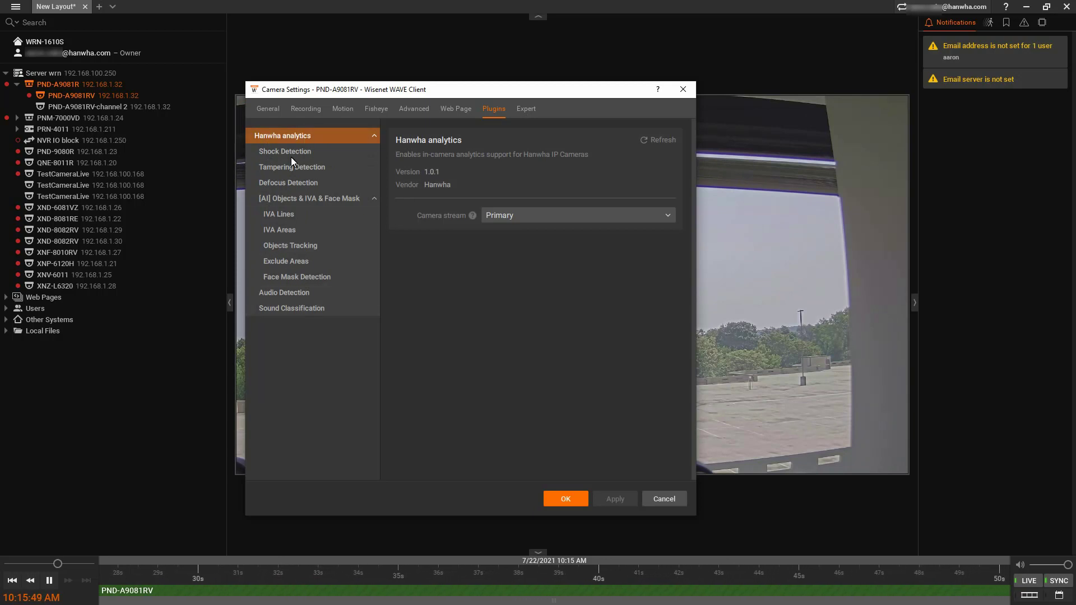
click(304, 198)
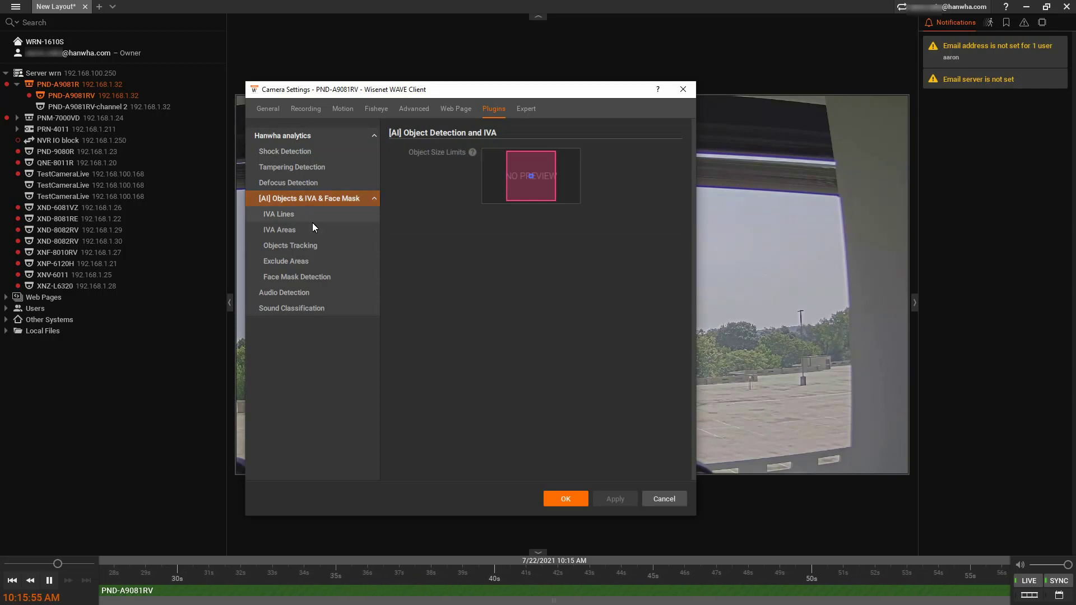
Re-enable Objects Tracking for Person, Vehicle, Face and License Plate and apply it.
click(318, 246)
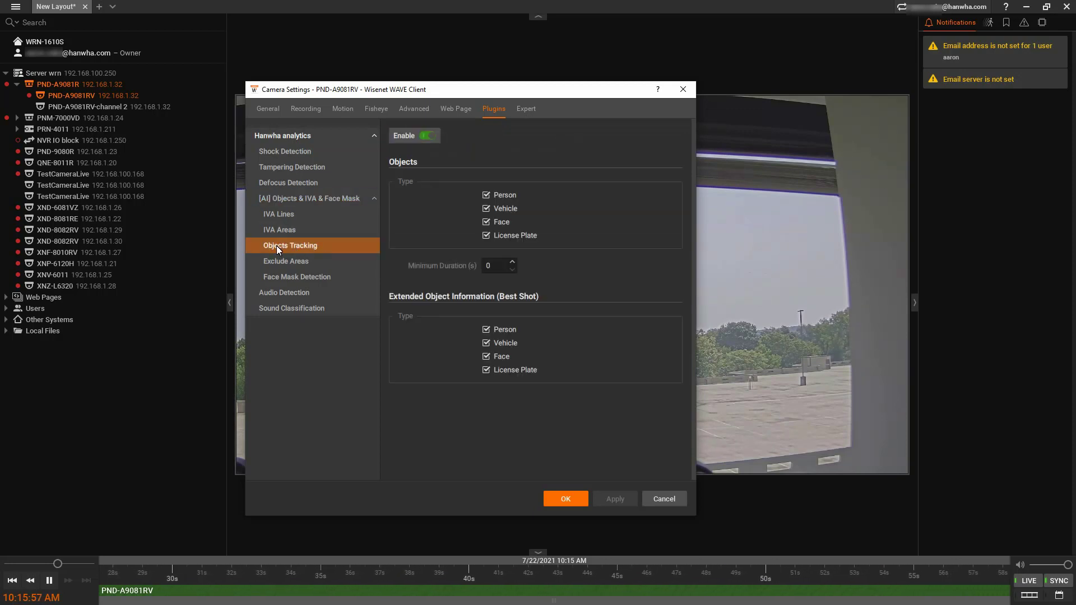
click(427, 135)
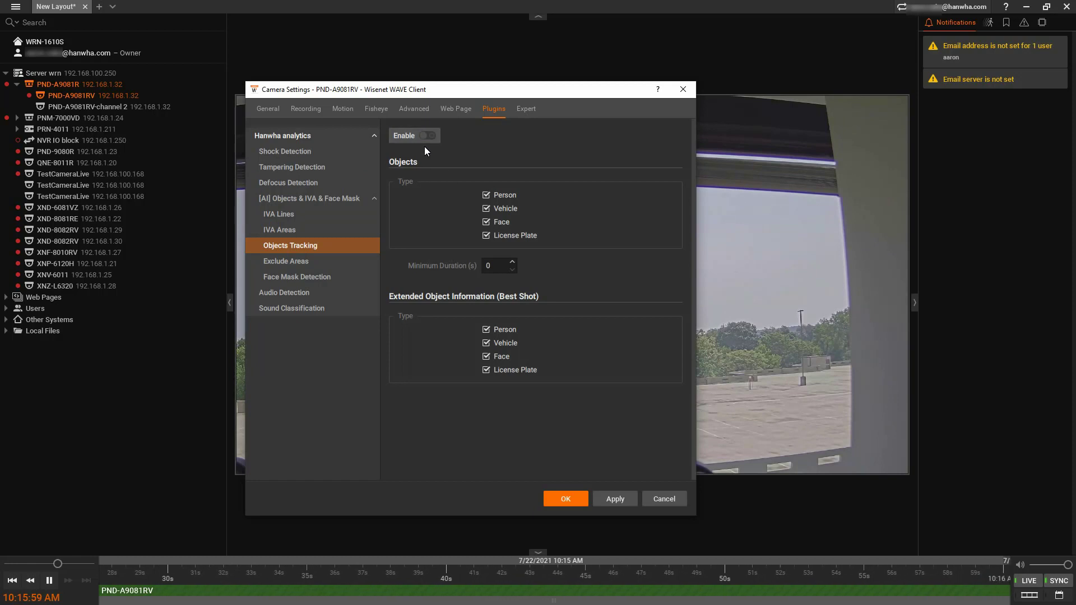
click(429, 134)
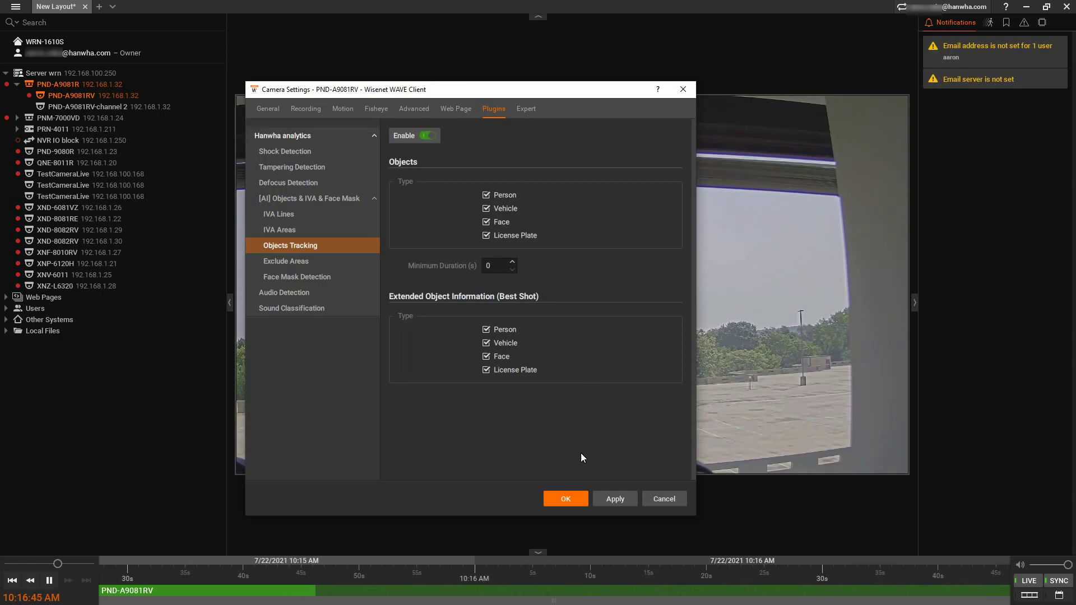
click(605, 499)
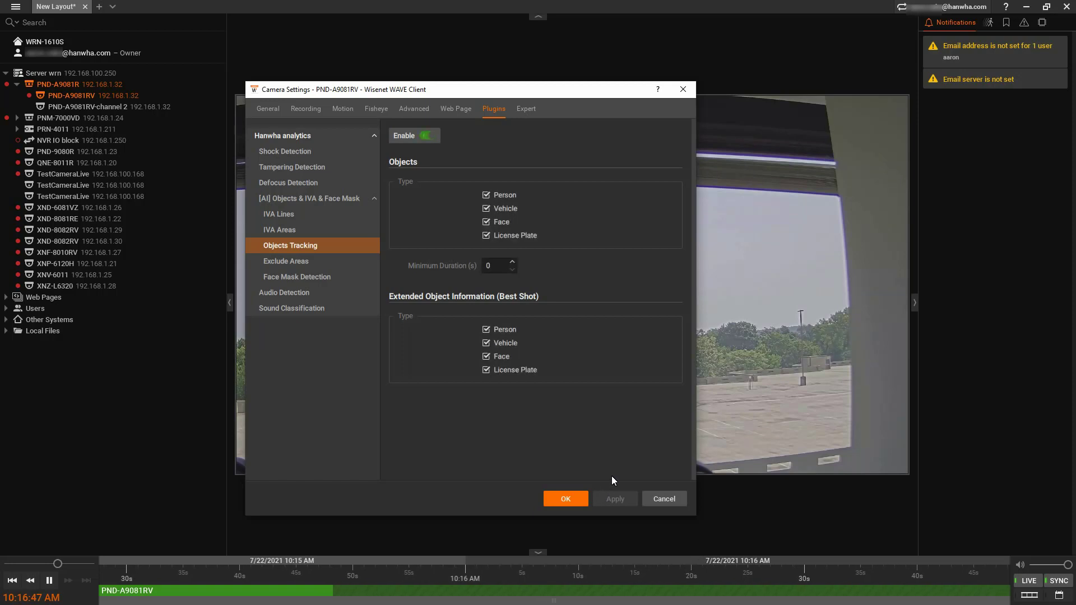
Name Exclude Area 1 'Area'.
click(311, 264)
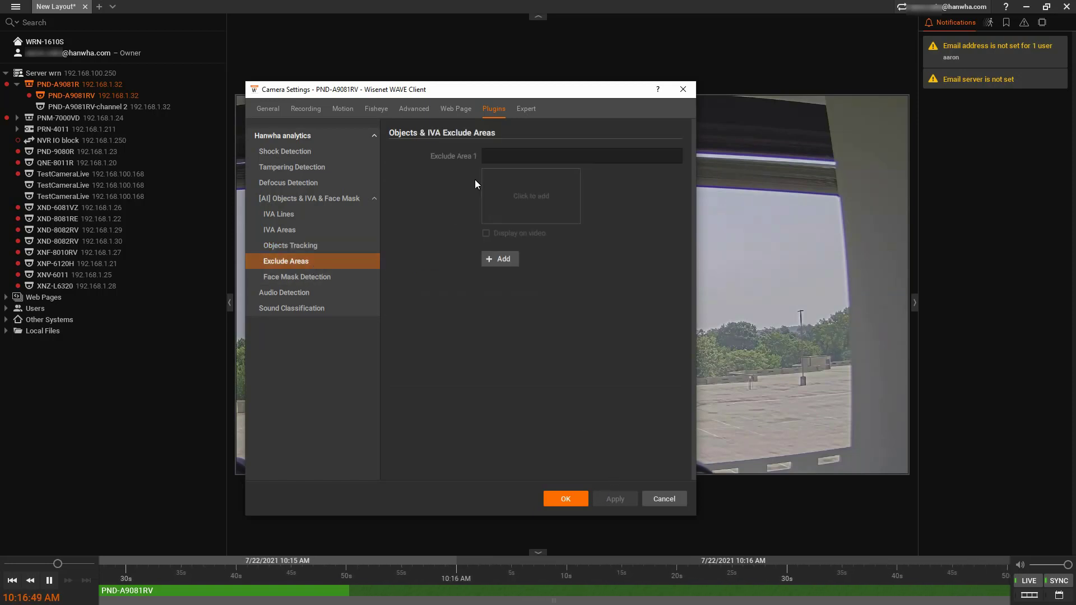
click(499, 155)
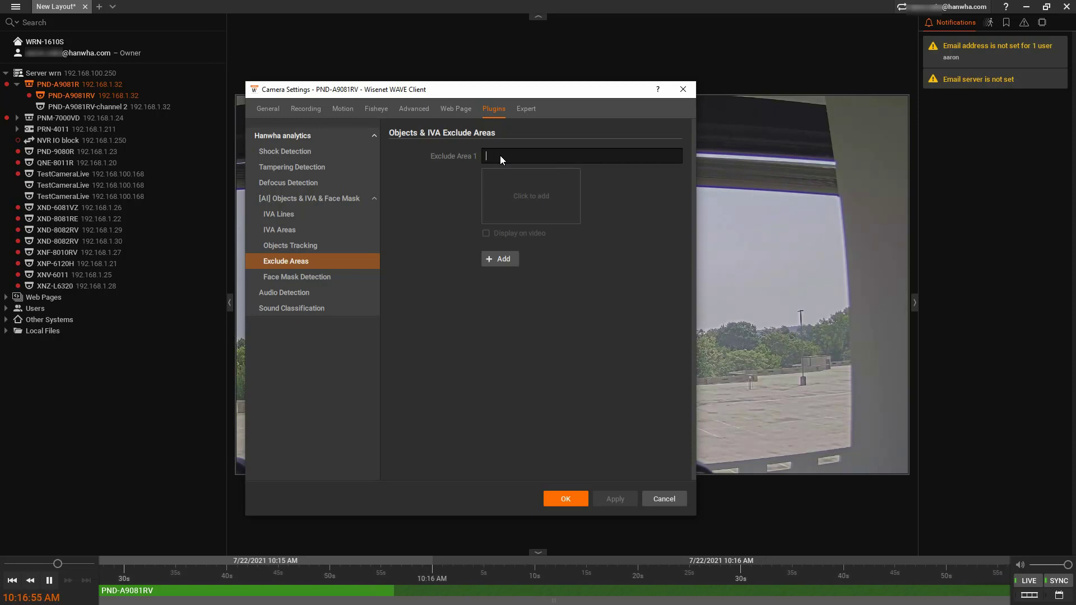
text(Area)
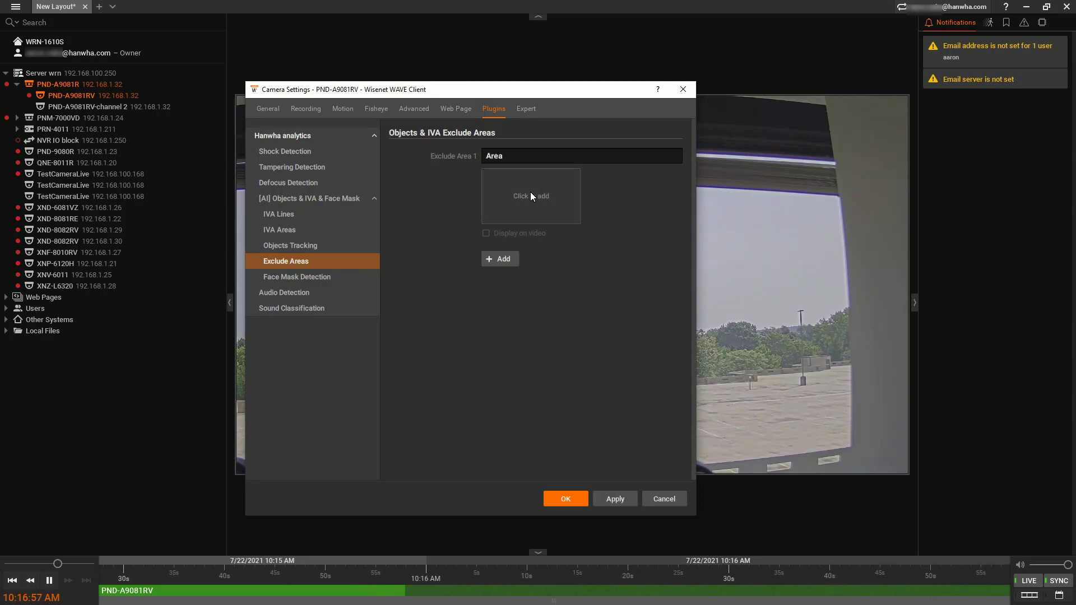
Draw and nudge a five-corner exclusion polygon, then clear it and cancel the drawing.
click(530, 193)
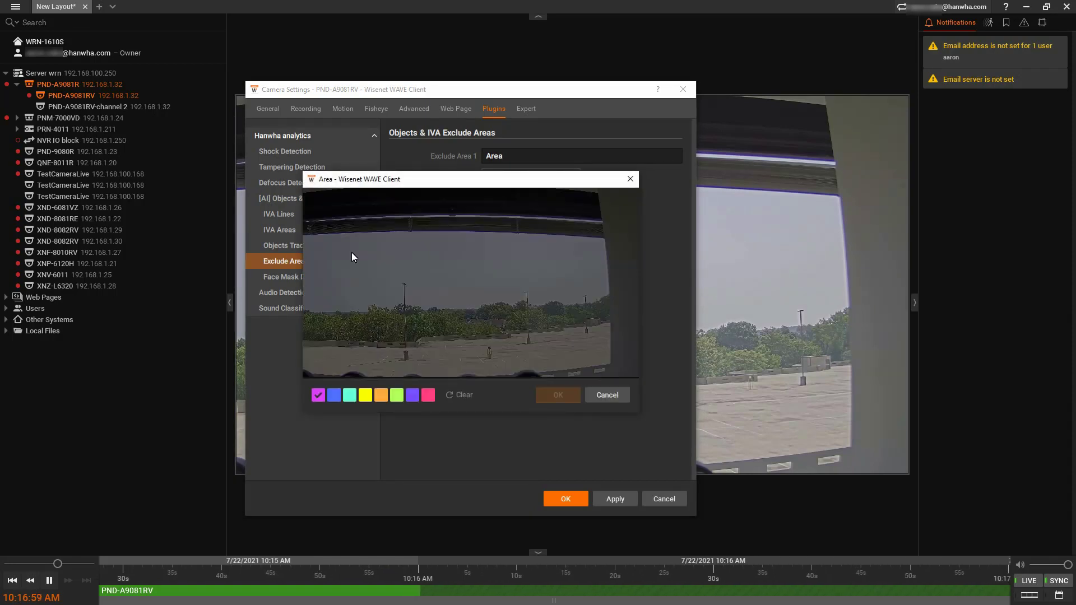
click(323, 247)
click(574, 261)
click(584, 255)
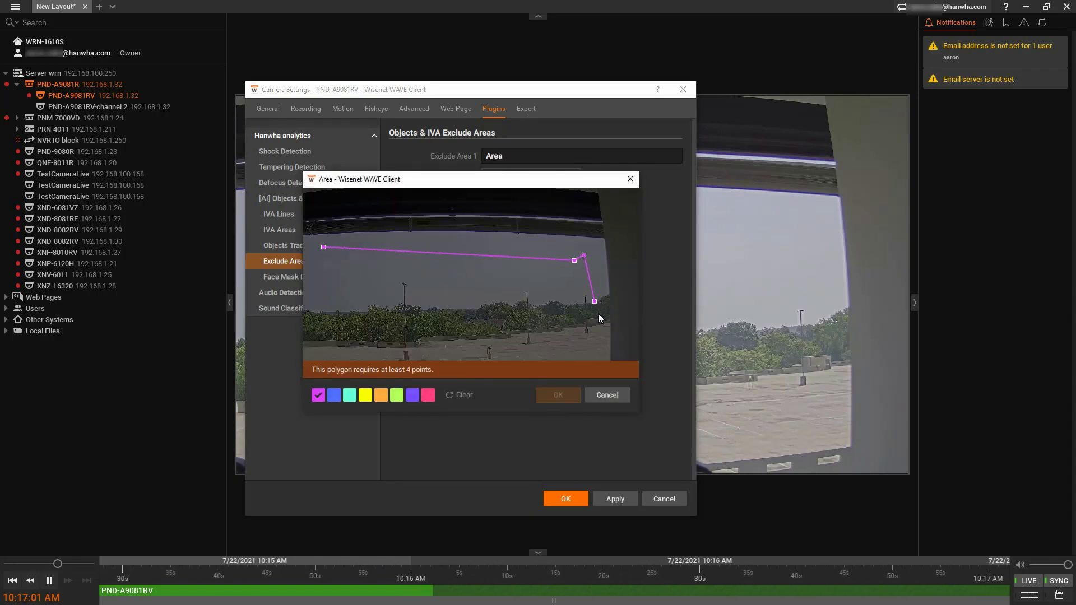
click(602, 326)
click(318, 340)
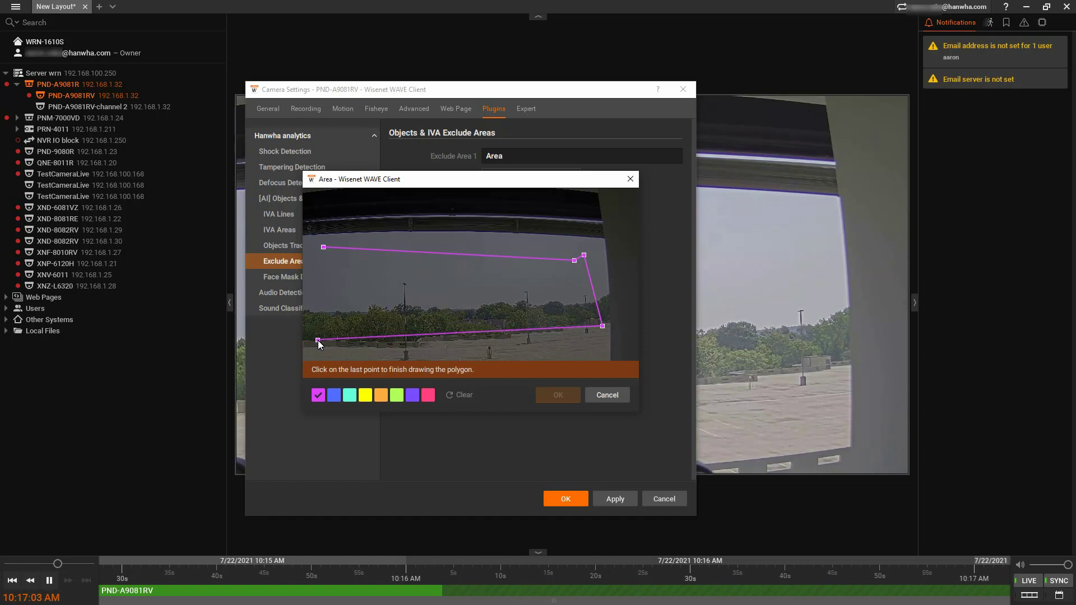
click(324, 252)
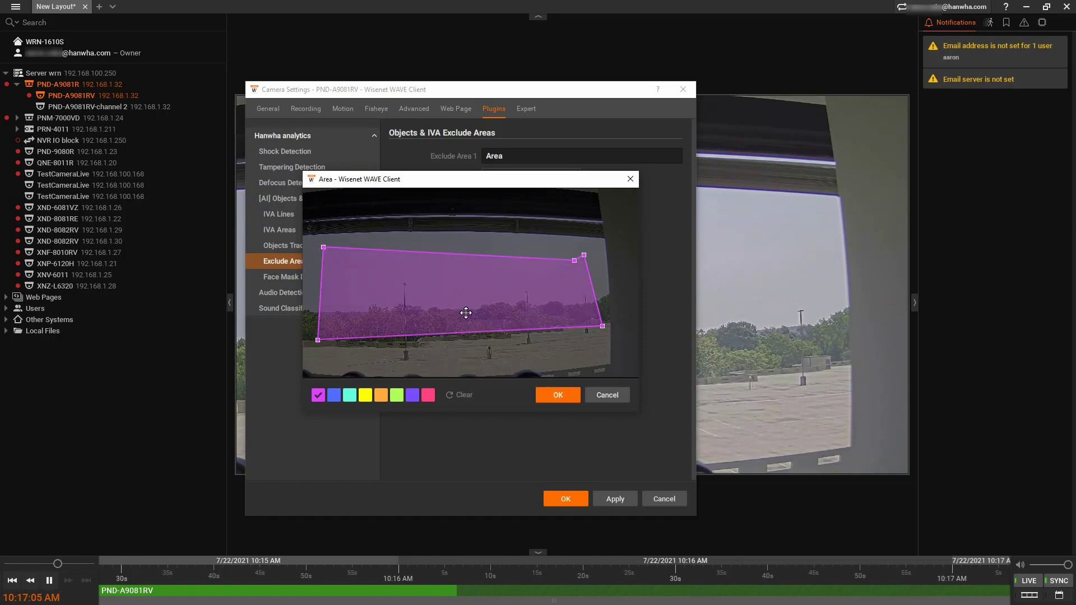
mouse_move(459, 312)
mouse_down()
mouse_move(482, 293)
mouse_move(453, 308)
mouse_up()
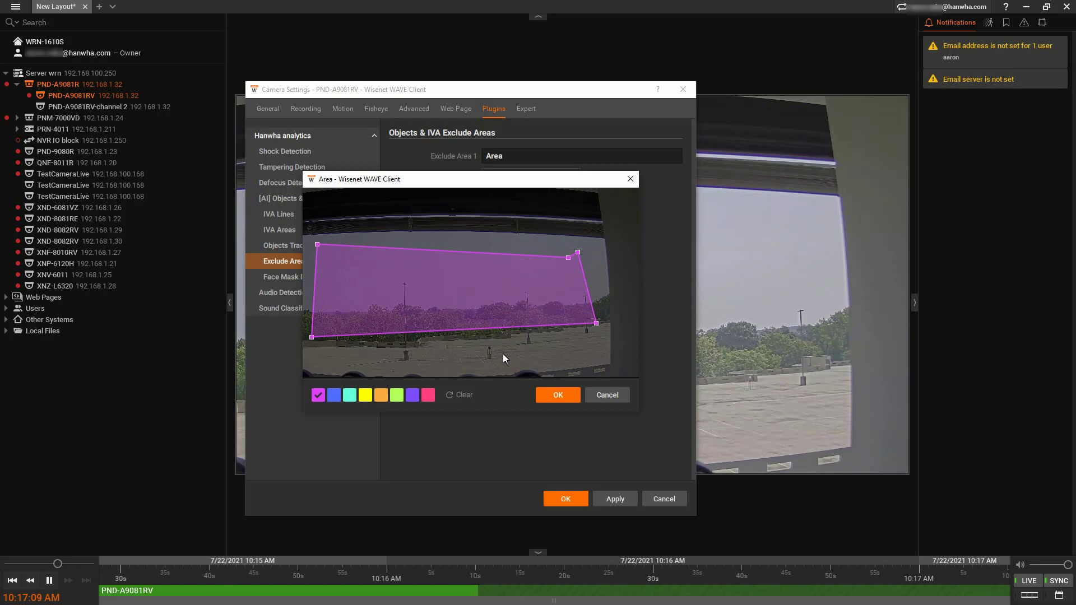
click(463, 395)
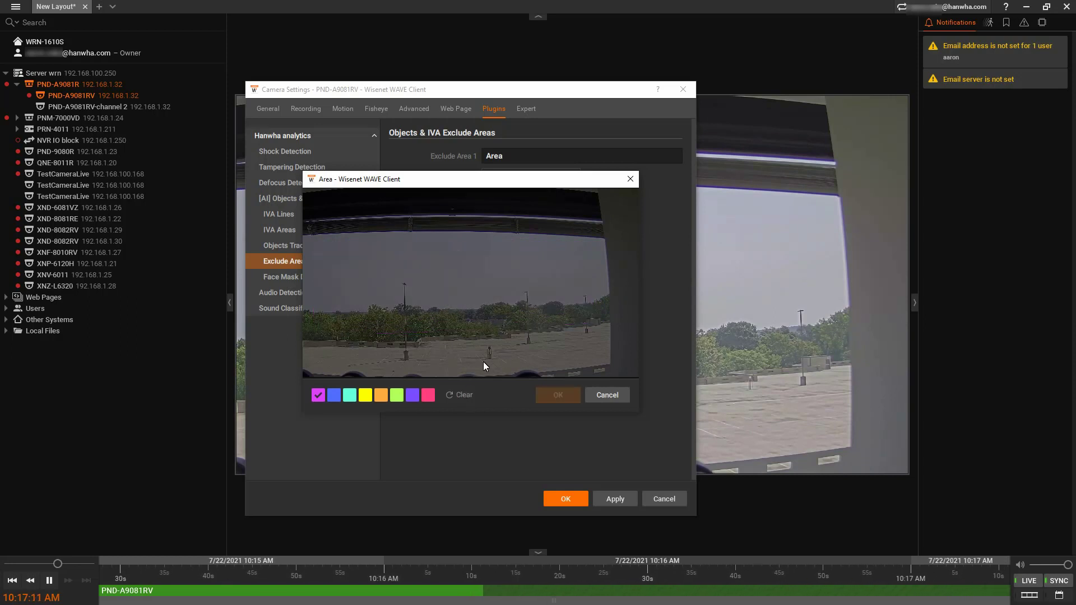
click(603, 393)
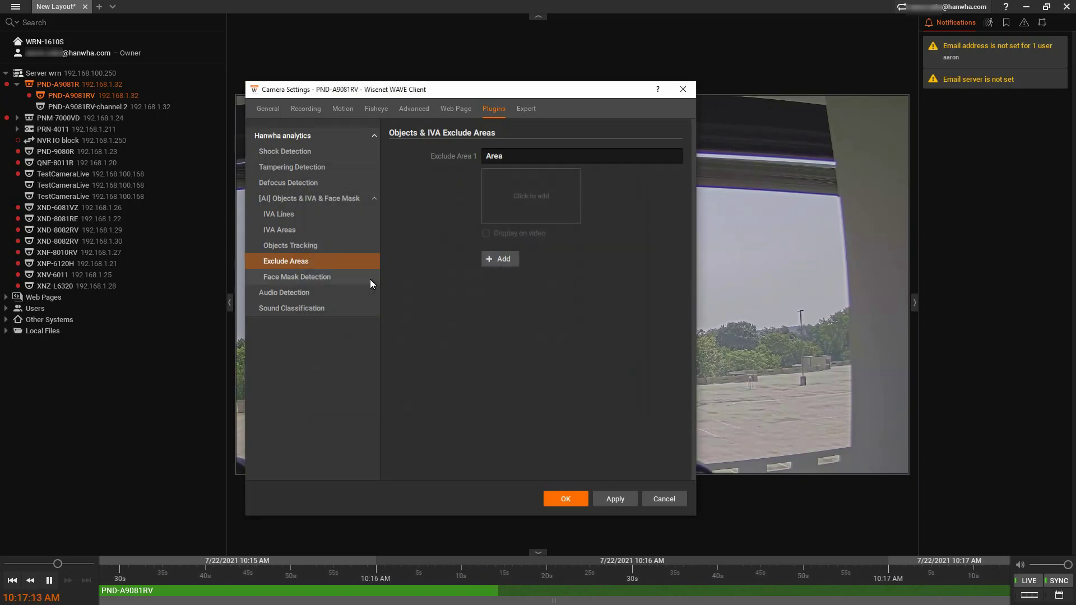
Enable IVA Line 1 as 'Line Cross 1' with a vertical line down the scene centre.
click(353, 216)
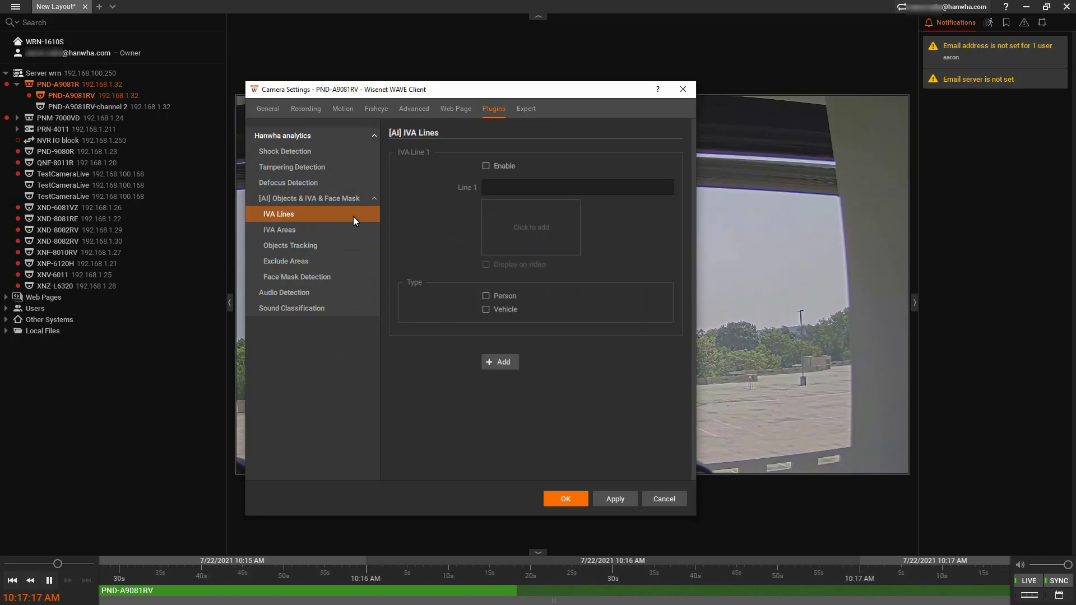
click(486, 166)
click(499, 188)
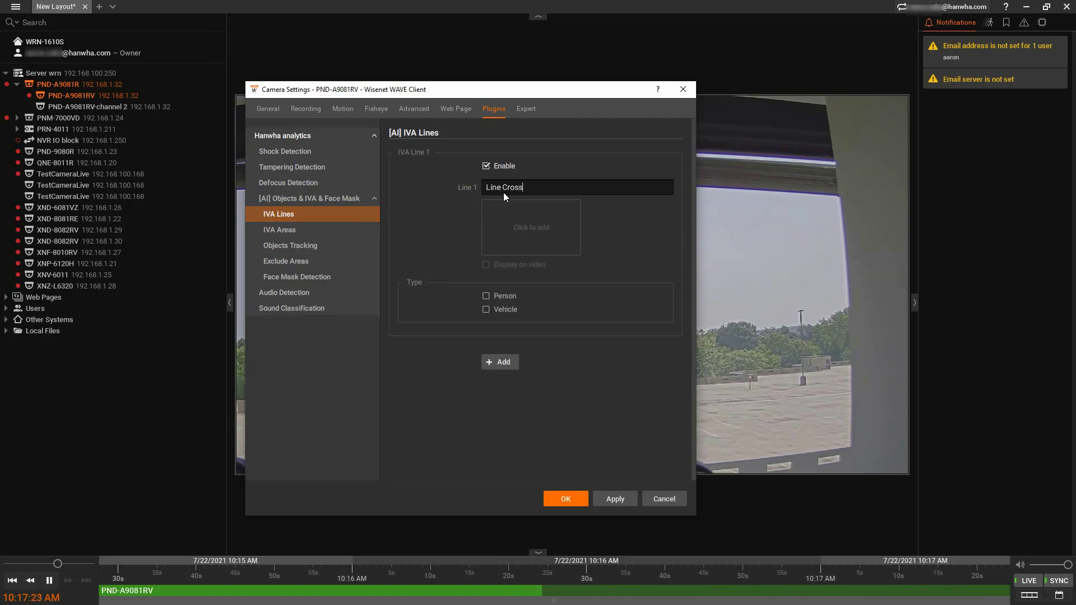
click(521, 223)
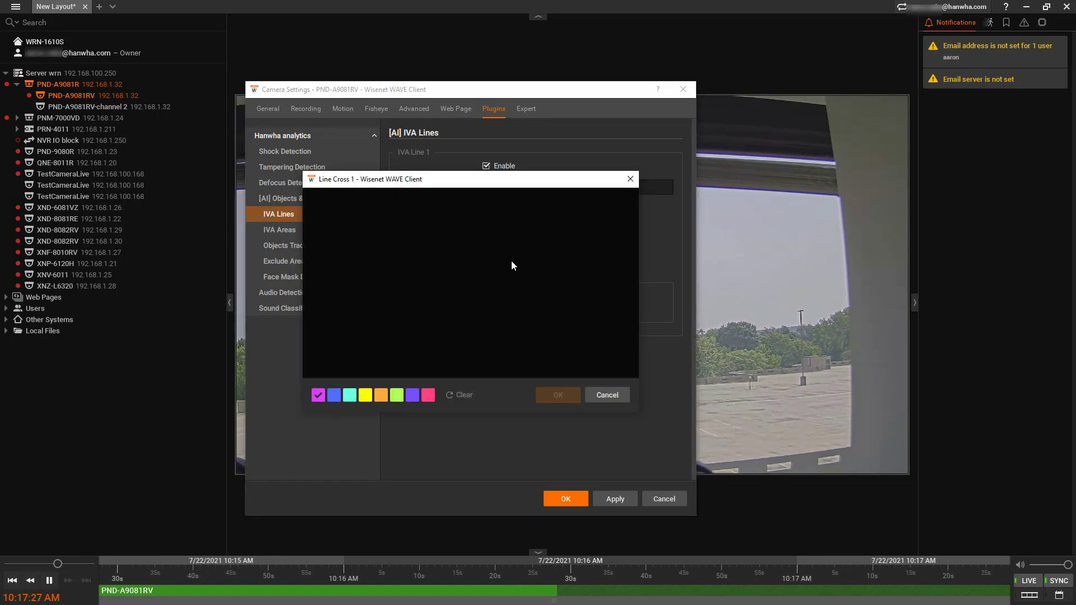
drag(501, 289, 499, 320)
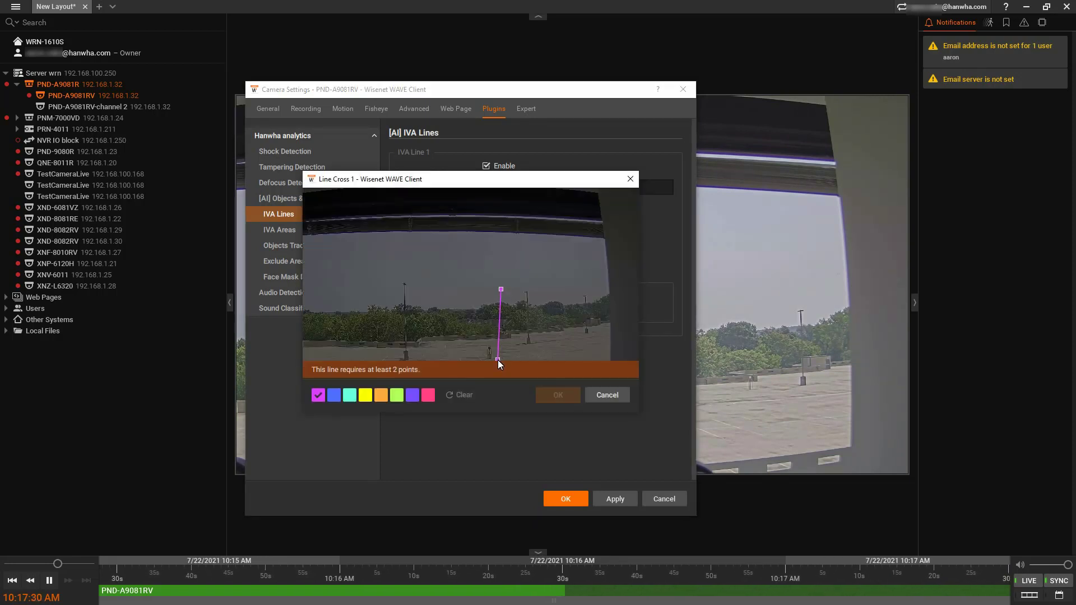
drag(498, 359, 498, 360)
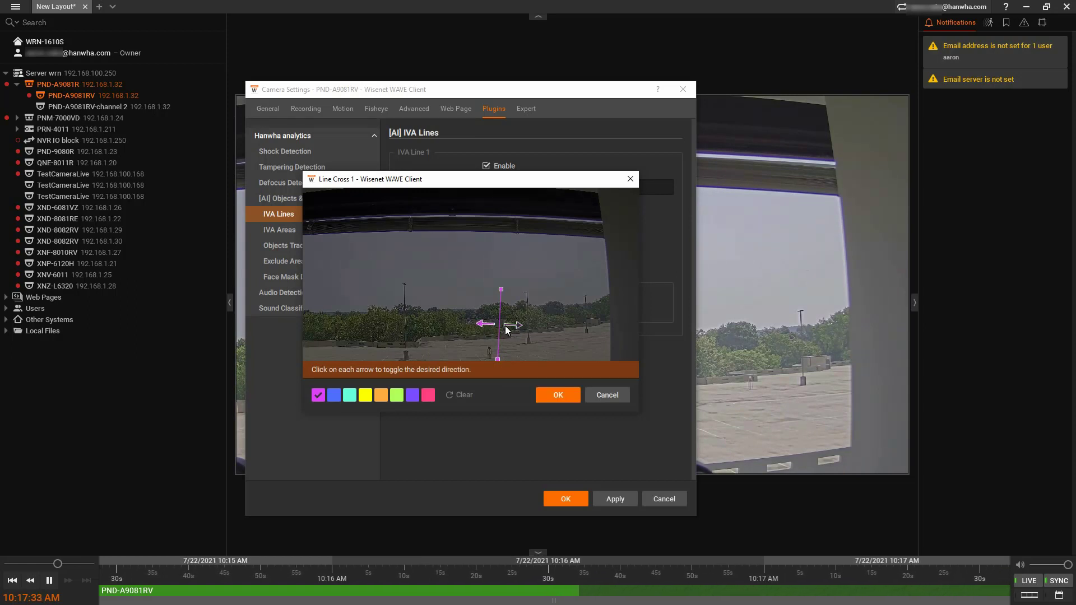
Confirm Line Cross 1 and apply detection of persons and vehicles crossing it.
click(547, 396)
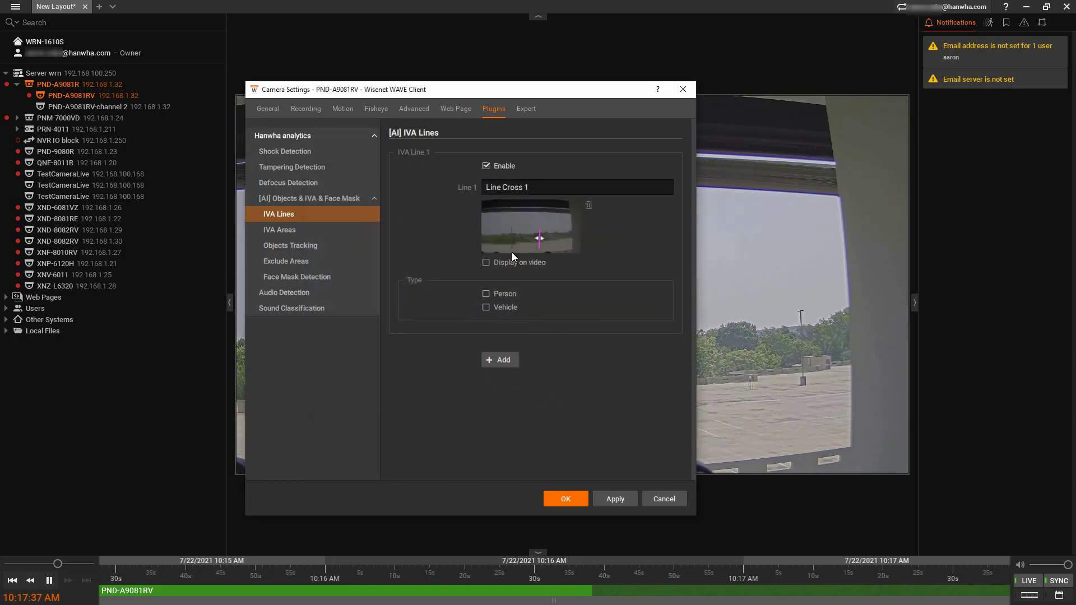
click(510, 295)
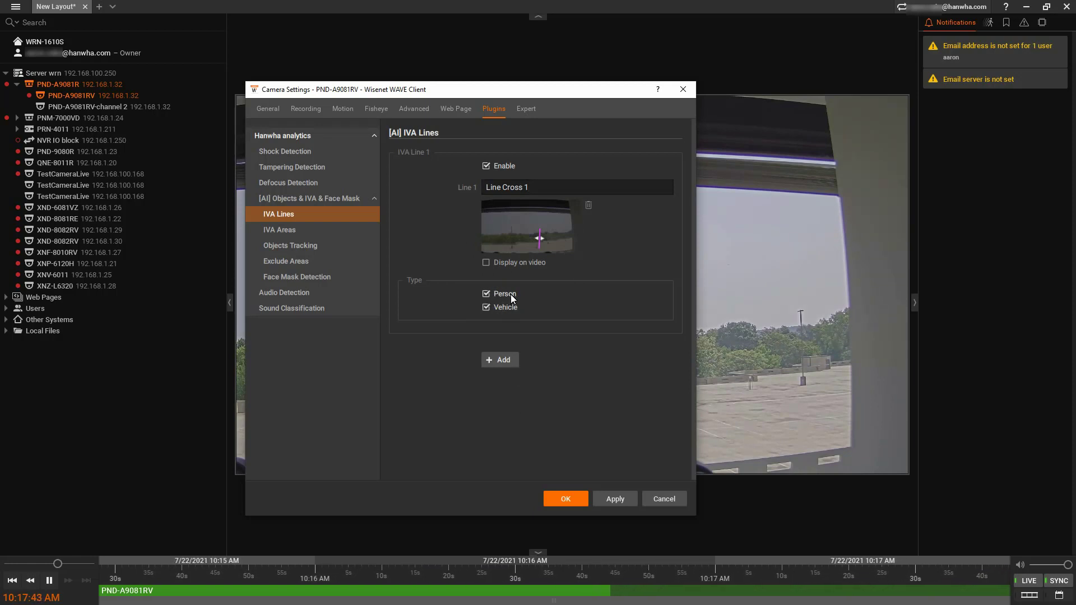
click(496, 294)
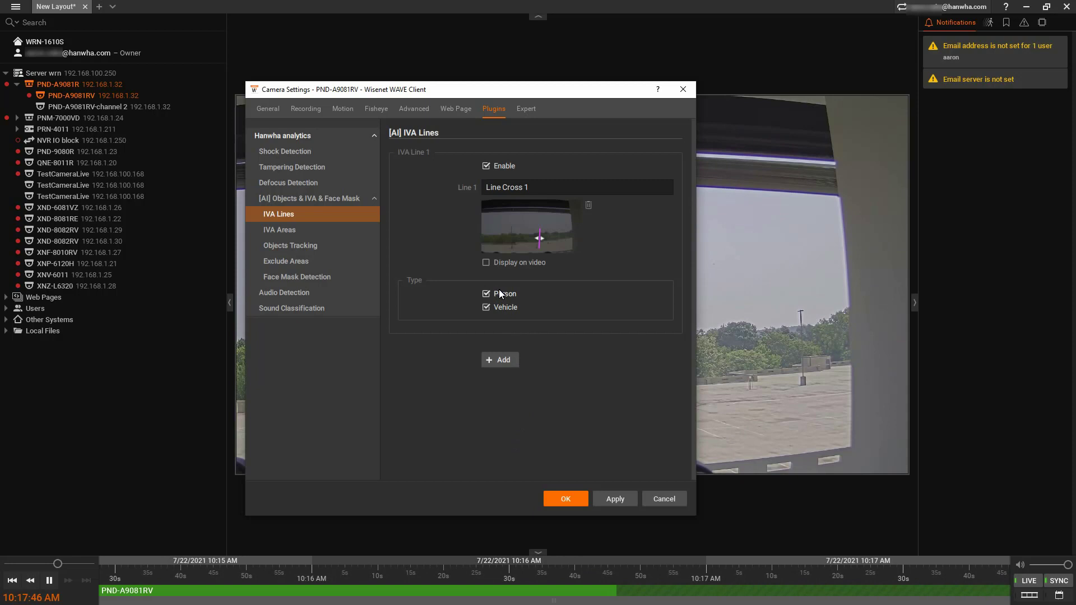
click(623, 497)
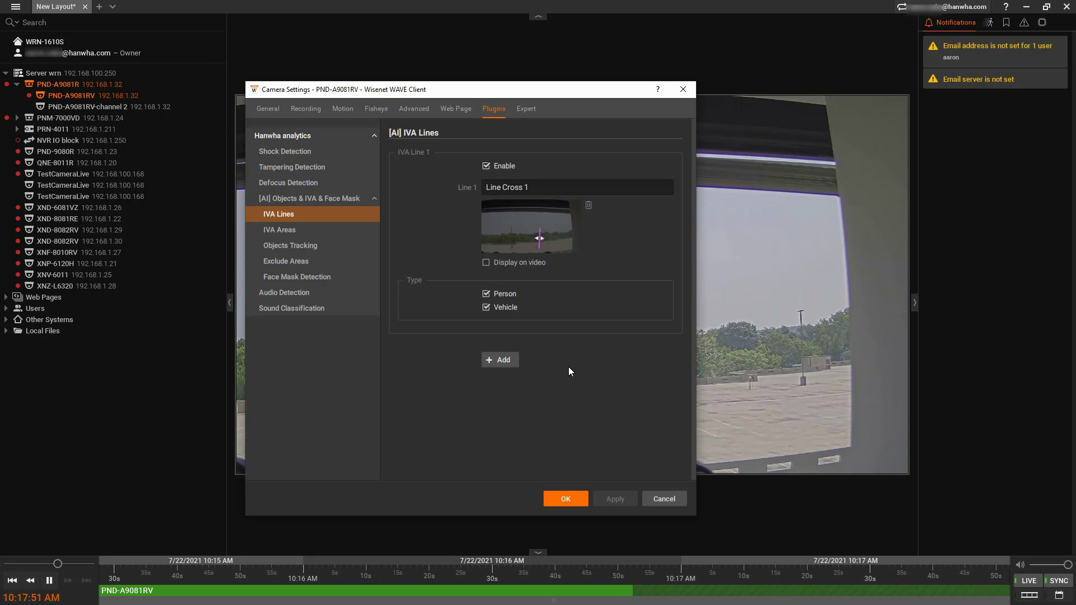
Apply Display on video for Line Cross 1 and move the settings window aside.
click(506, 264)
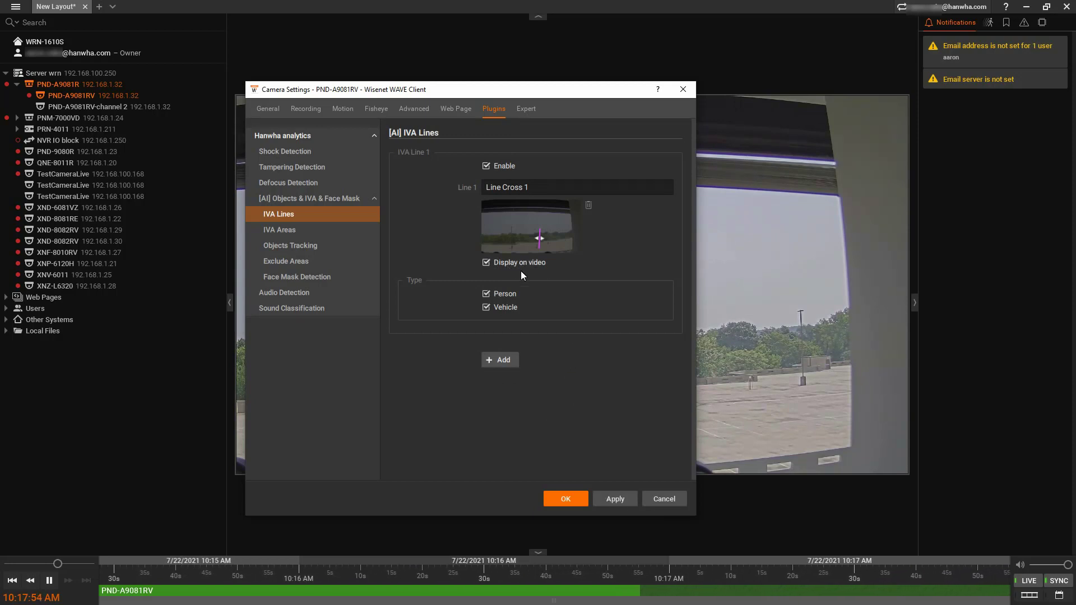
click(615, 501)
drag(541, 90, 394, 87)
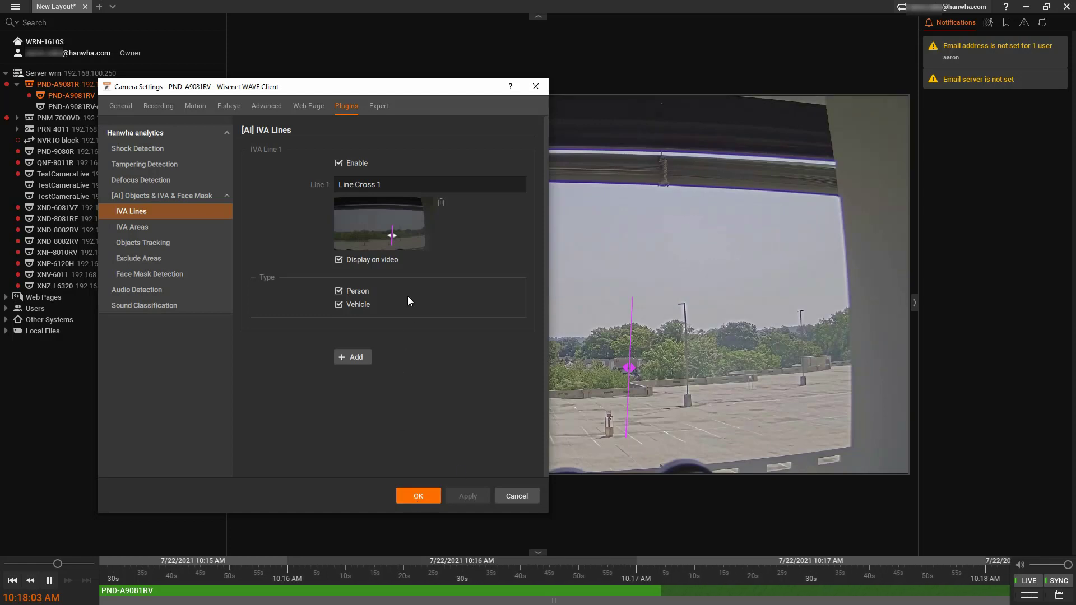
Create IVA Area 'Parking 1' as a five-corner polygon over the parking spaces.
click(173, 232)
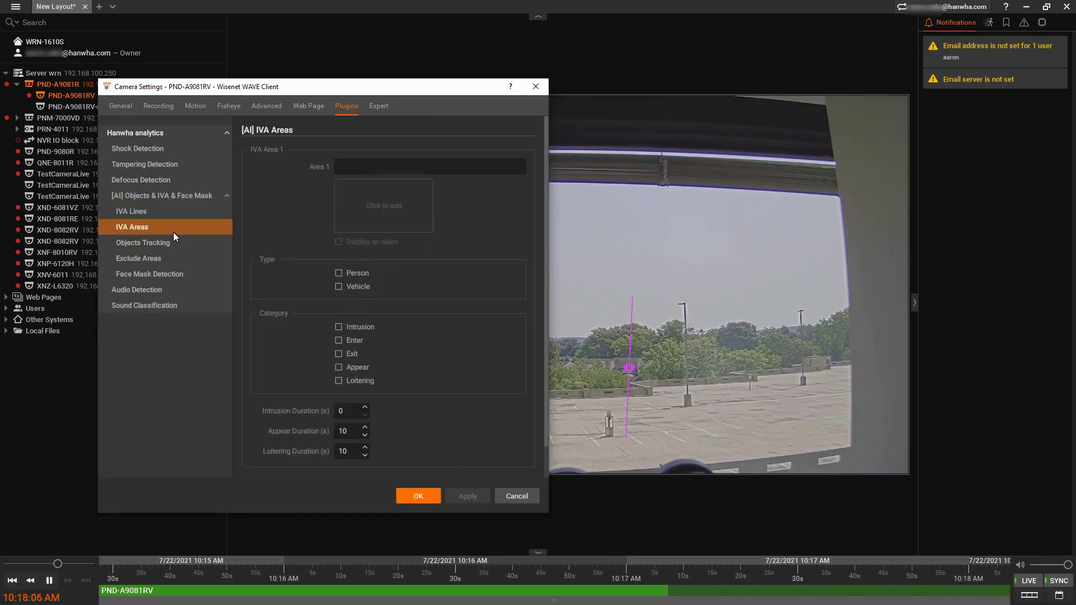
click(353, 166)
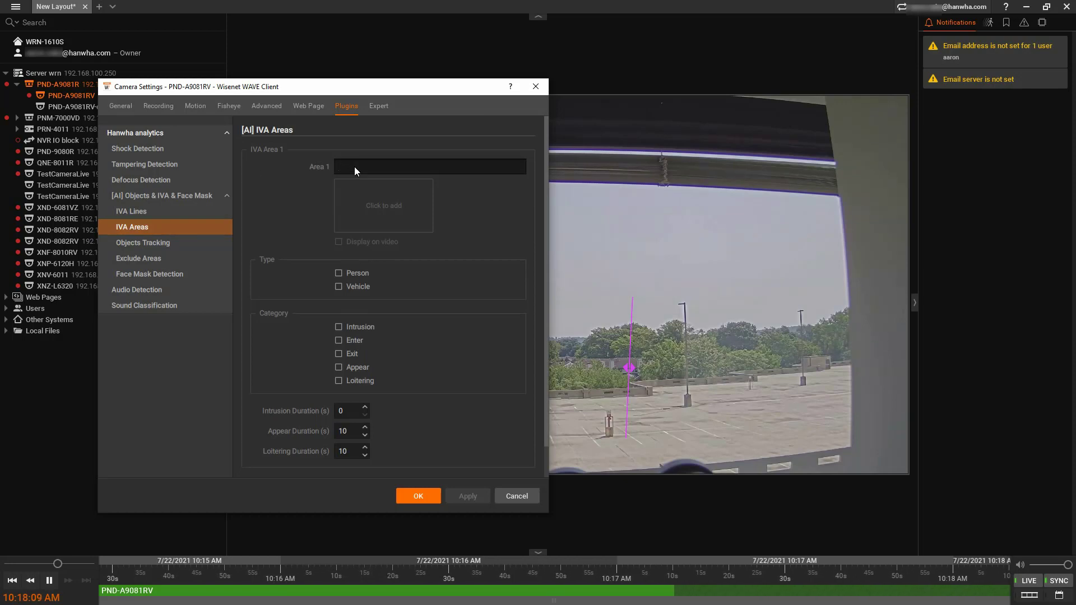
text(Parking 1)
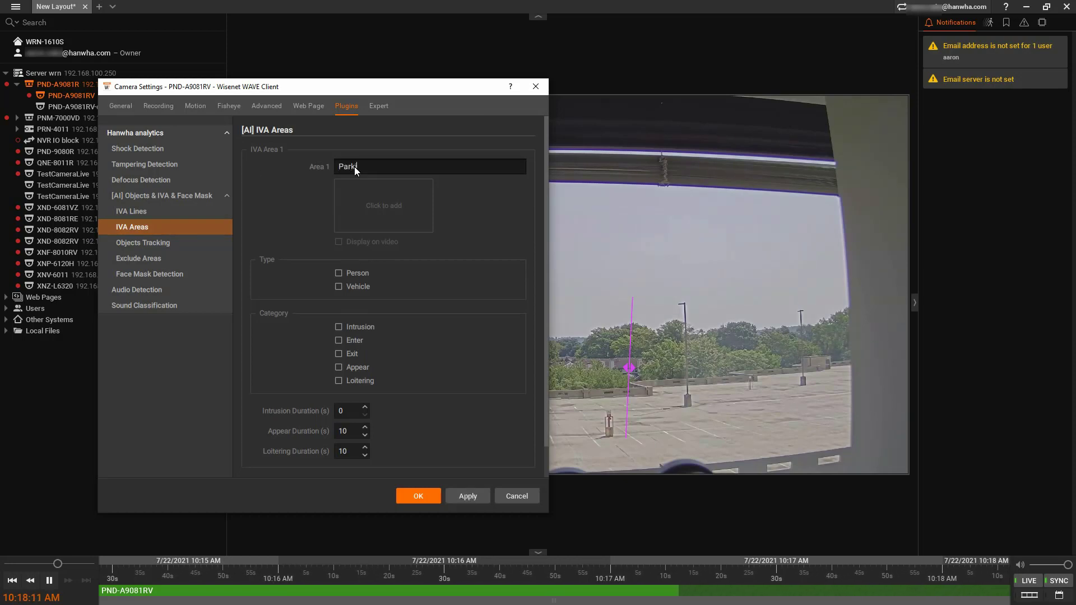
click(374, 205)
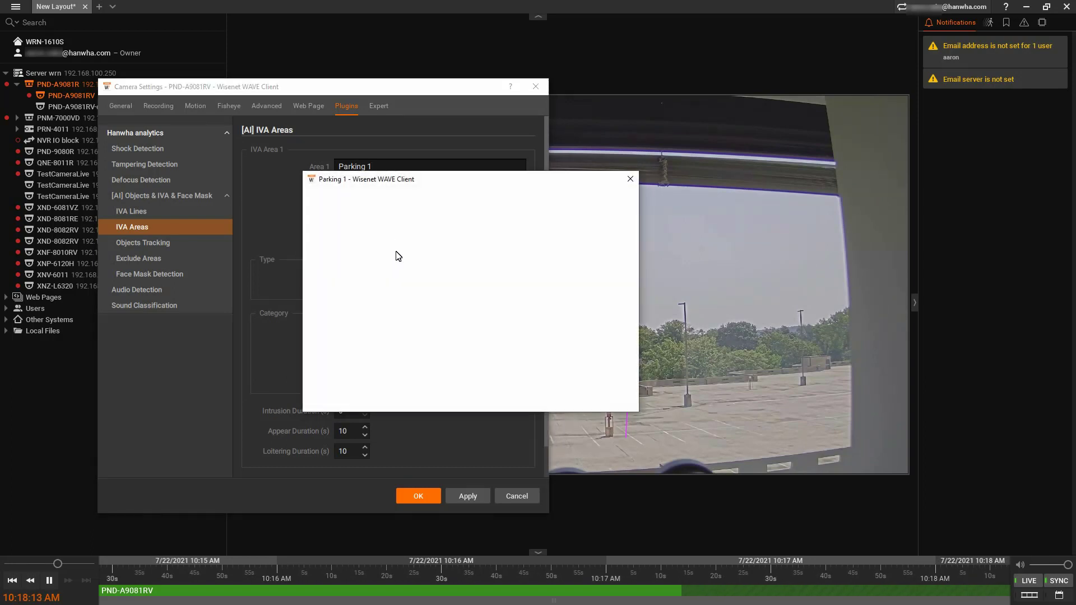
click(315, 343)
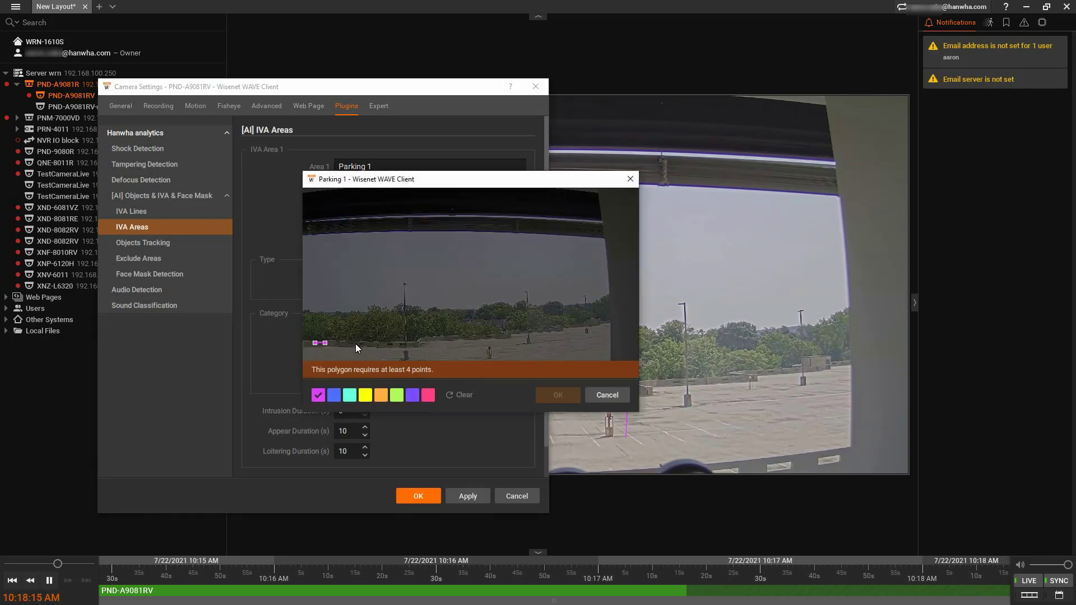
click(450, 348)
click(463, 336)
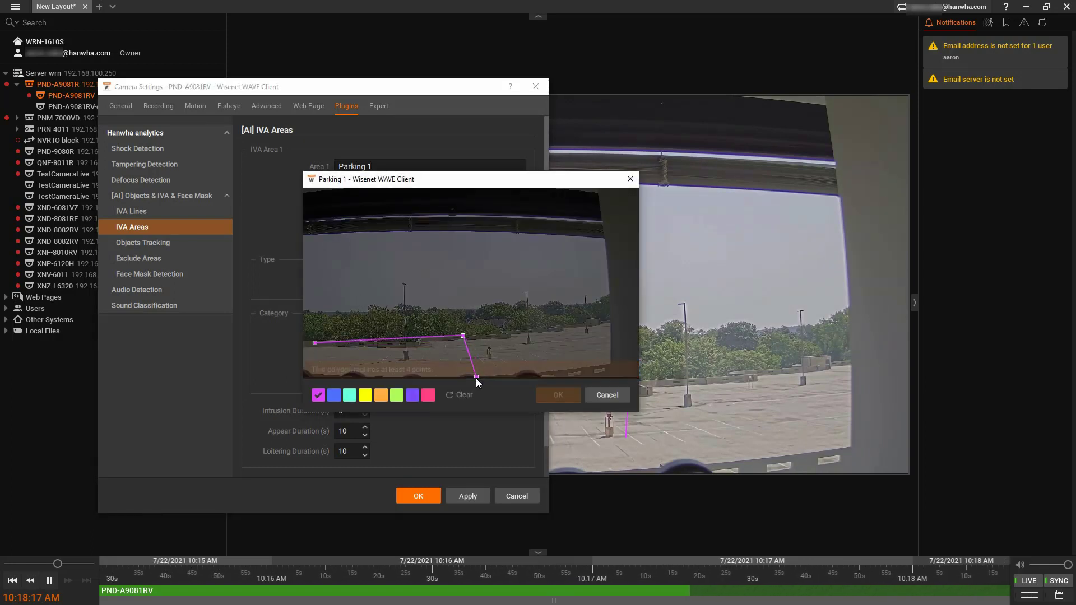
click(478, 370)
click(318, 371)
click(315, 343)
click(553, 397)
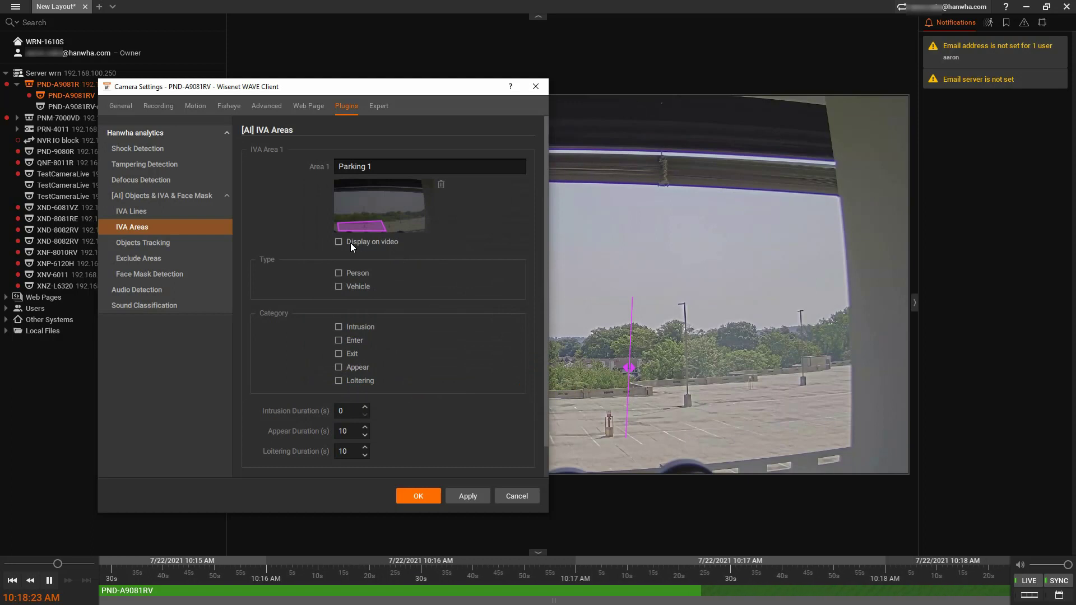
Apply loitering detection for Parking 1, then bring up the Face Mask Detection settings.
click(379, 246)
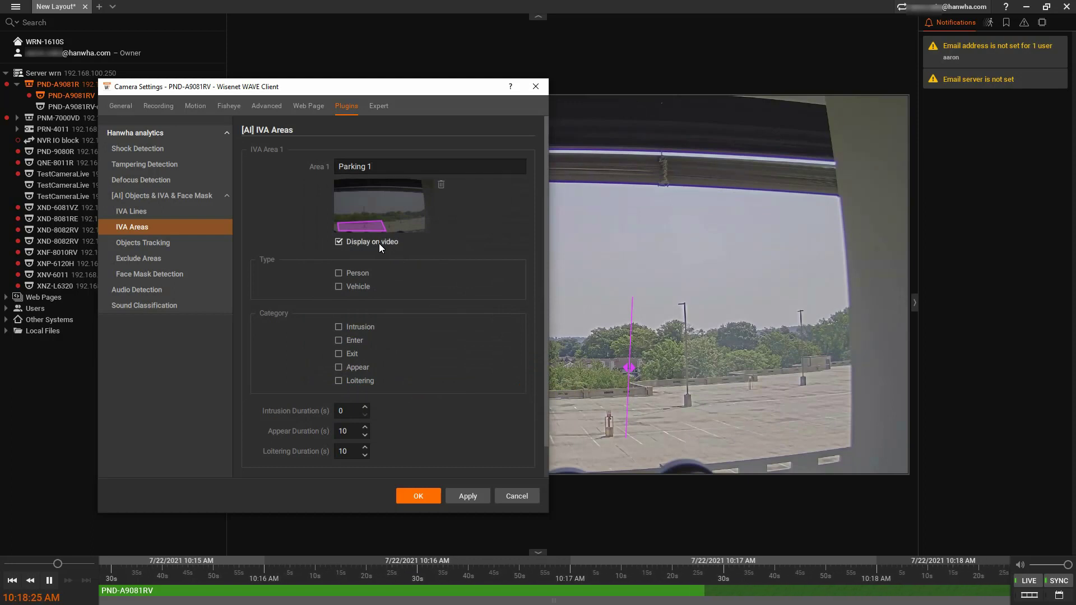
click(378, 245)
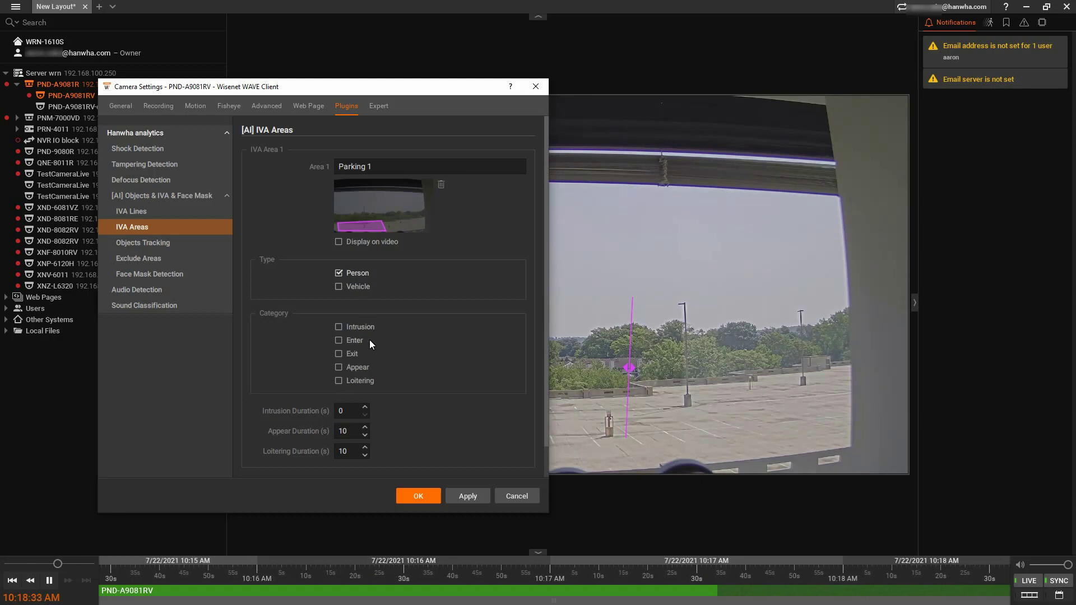
click(358, 381)
scroll(450, 349, down, 1)
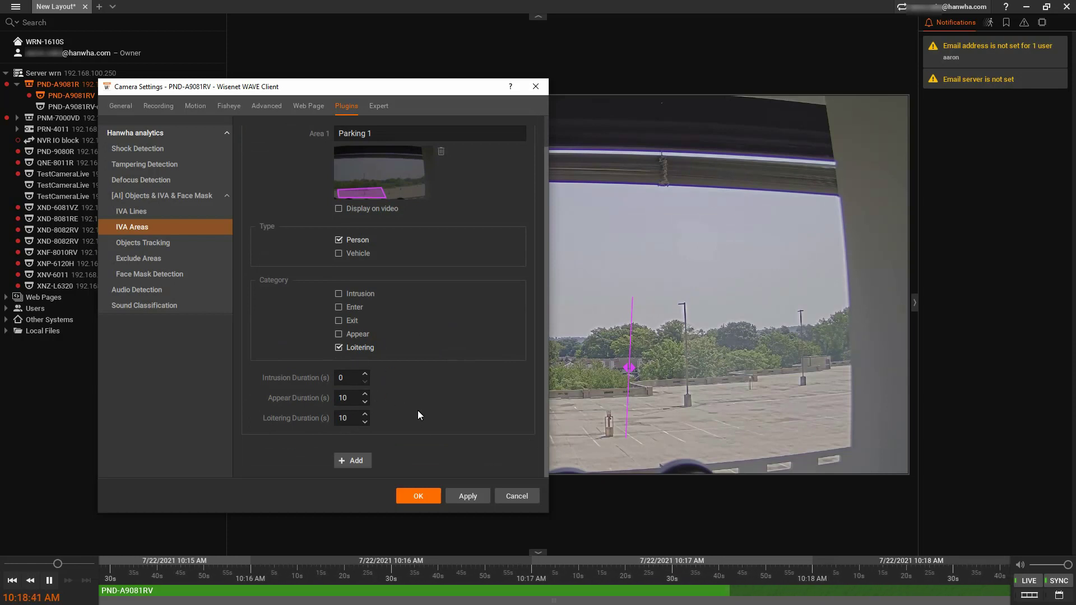
click(463, 494)
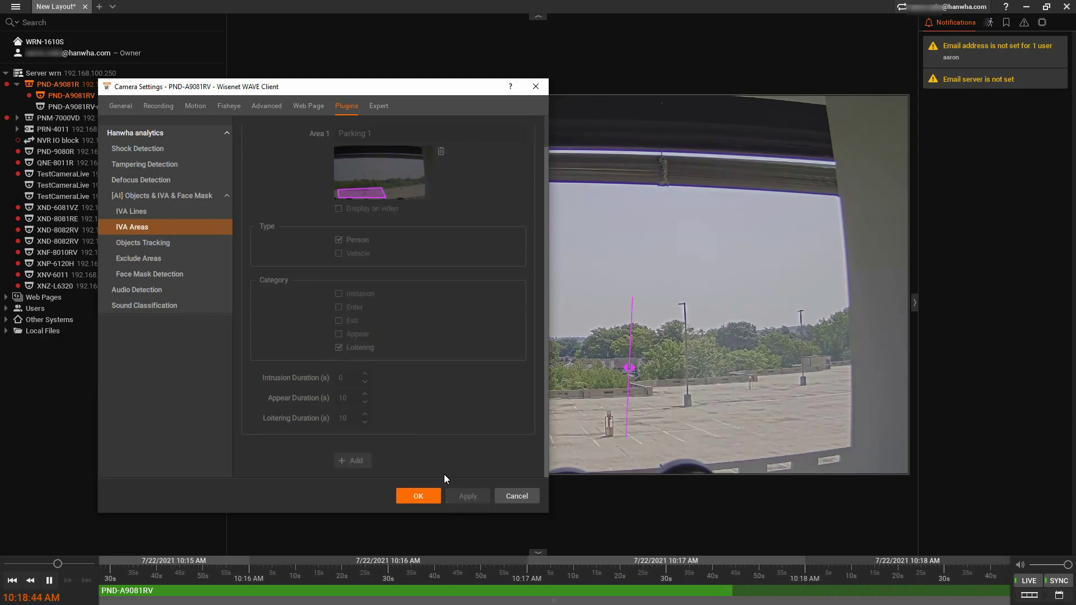
click(186, 257)
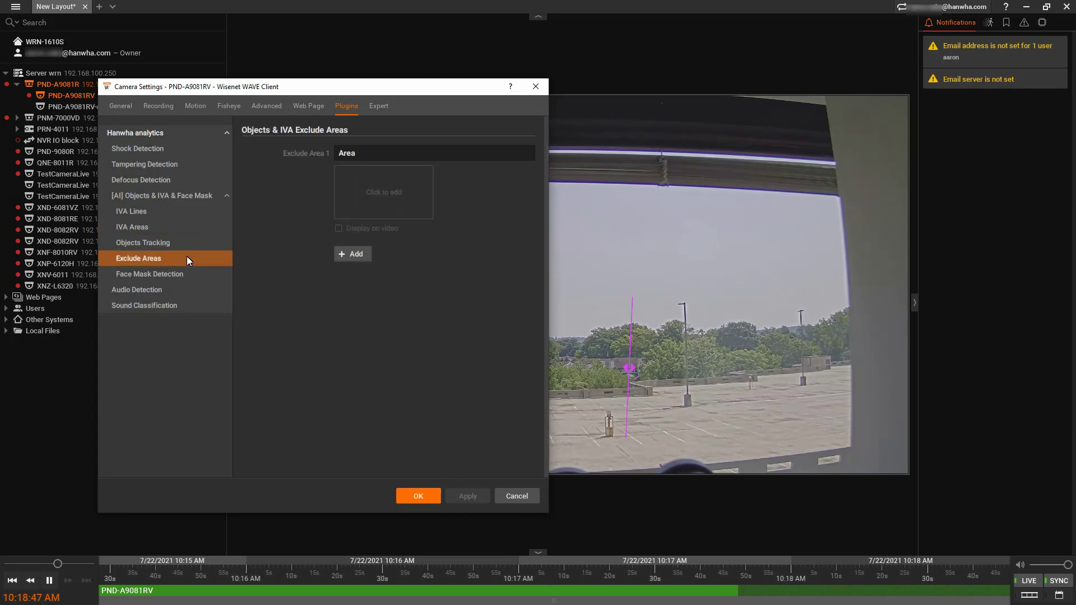
click(198, 274)
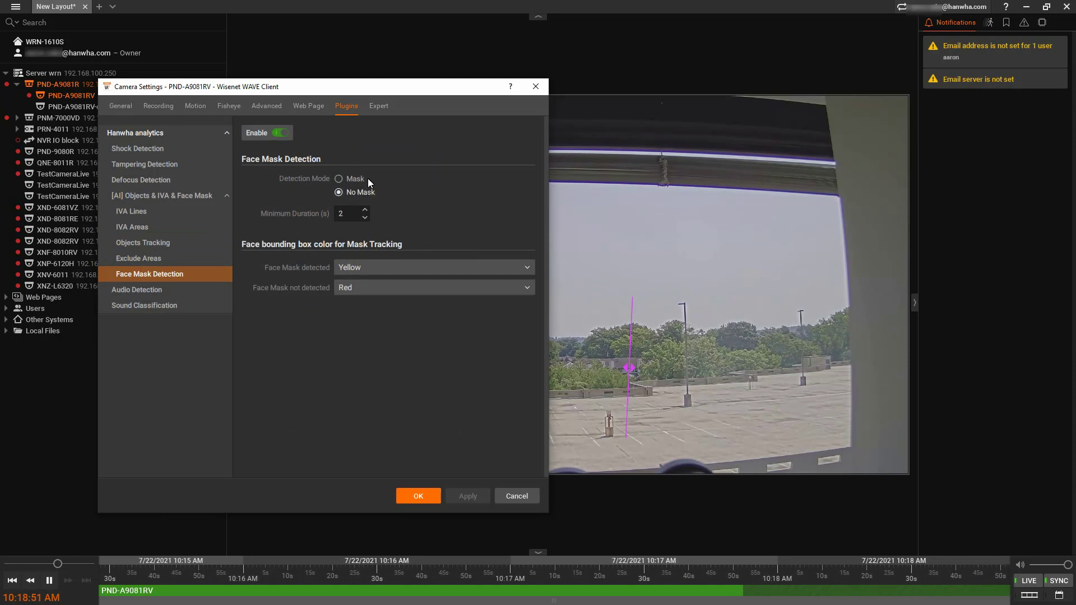
Save the camera's face mask analytics settings and focus the search field of the still-empty Objects list.
click(417, 496)
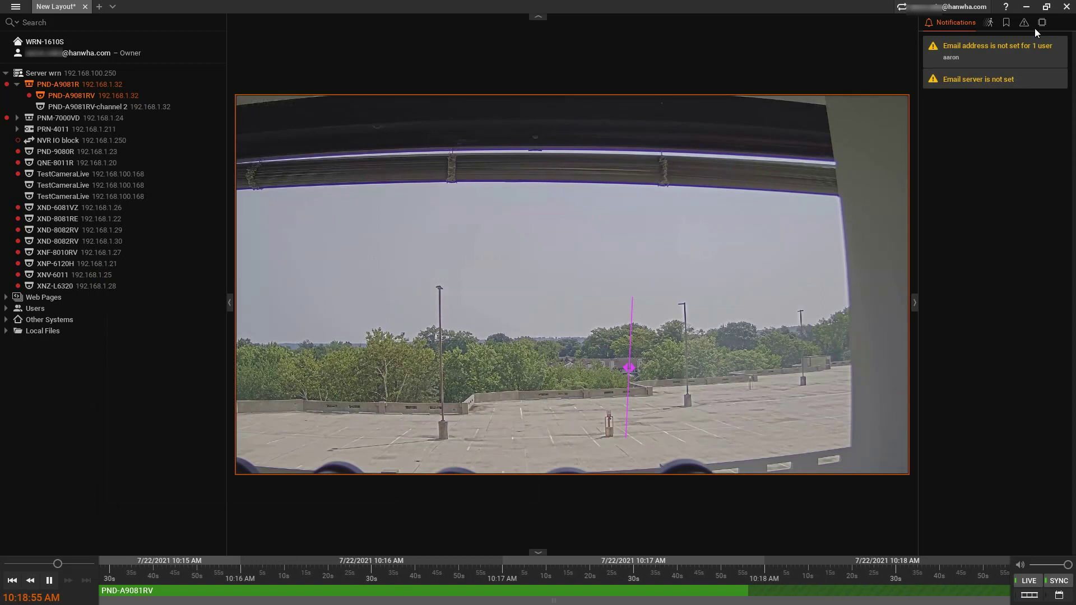
click(1042, 22)
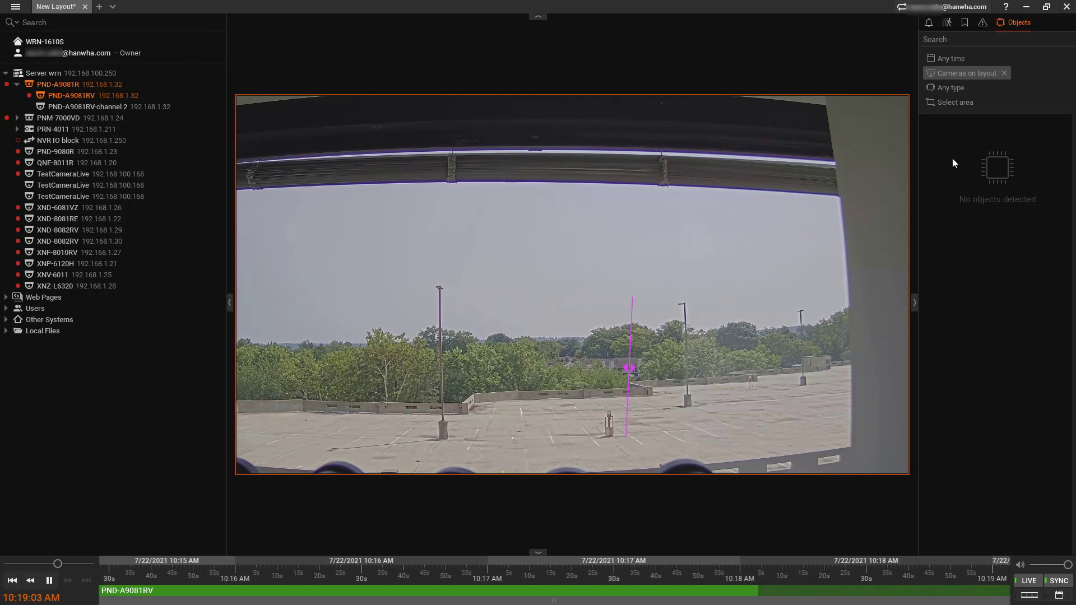
click(951, 40)
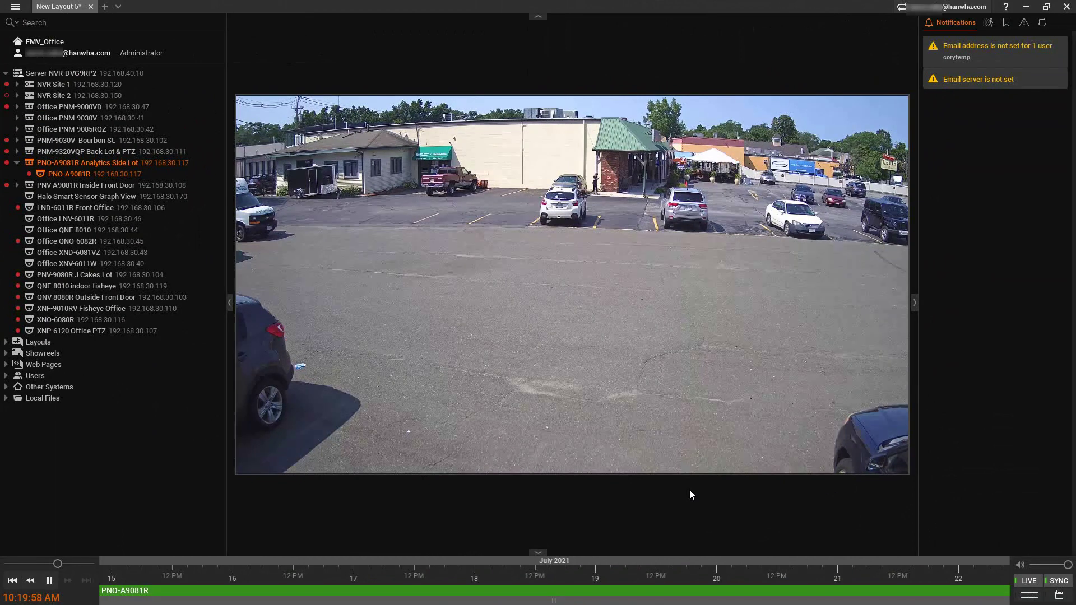
Scroll through PNO-A9081R's person and vehicle tracking results and preview their thumbnails.
click(1042, 23)
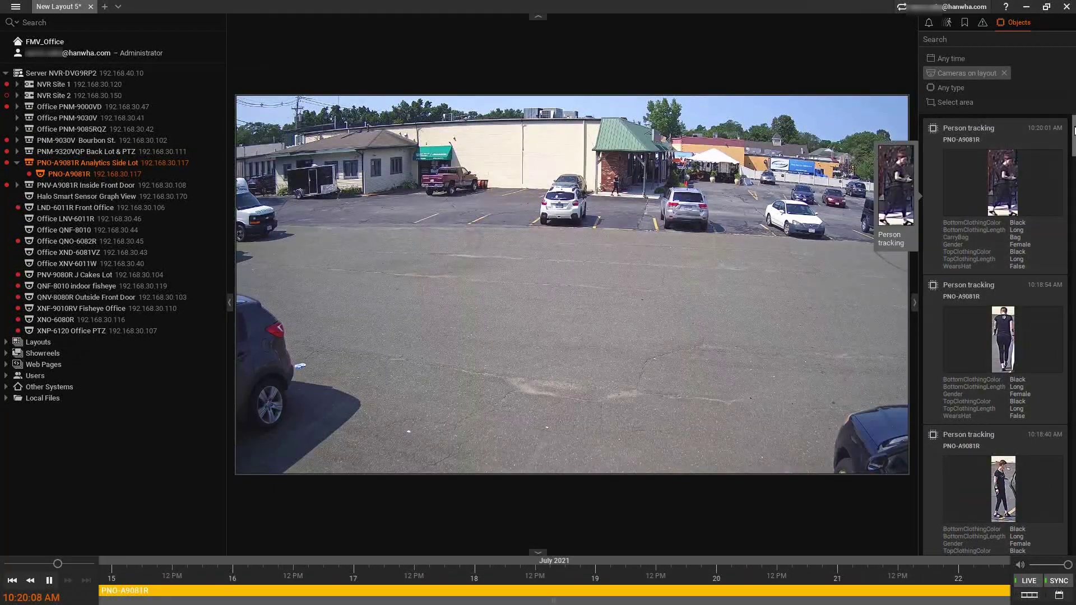
scroll(1073, 152, down, 2)
scroll(1073, 153, down, 5)
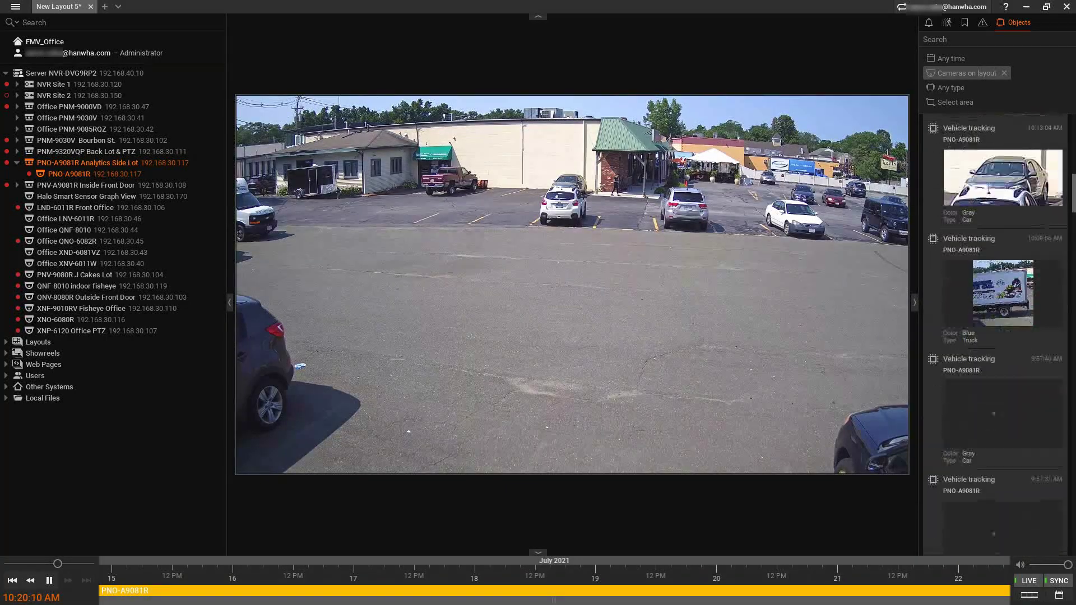
scroll(1003, 335, down, 5)
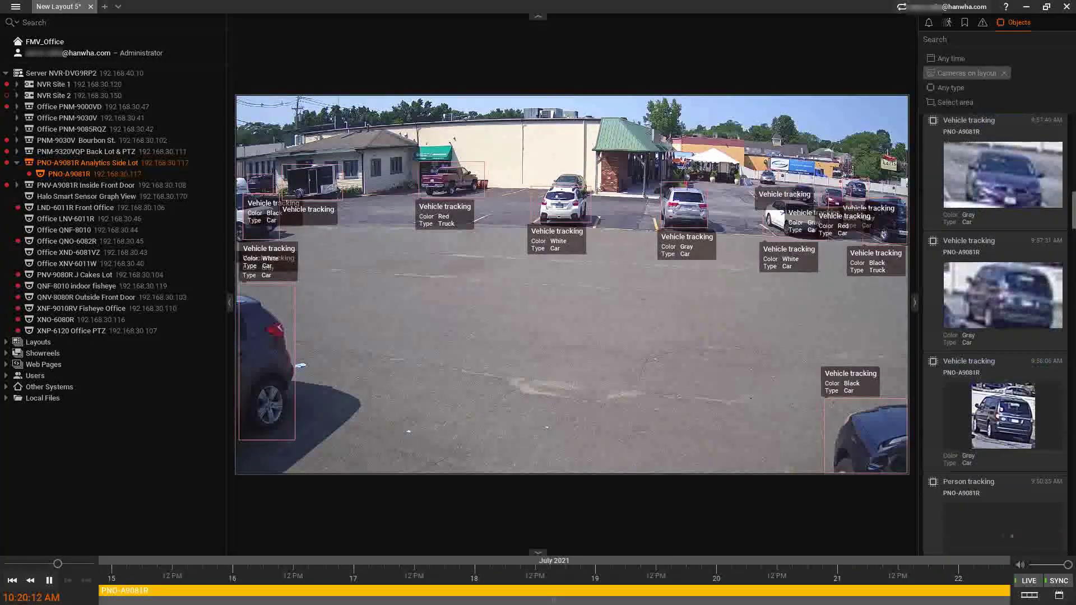
scroll(1034, 352, up, 3)
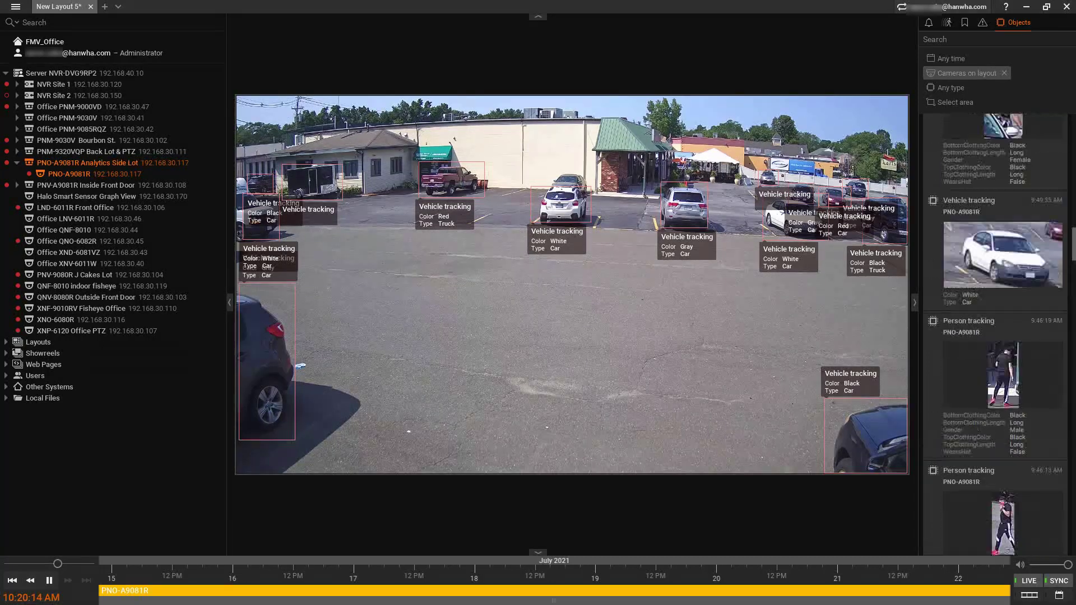
mouse_move(1031, 361)
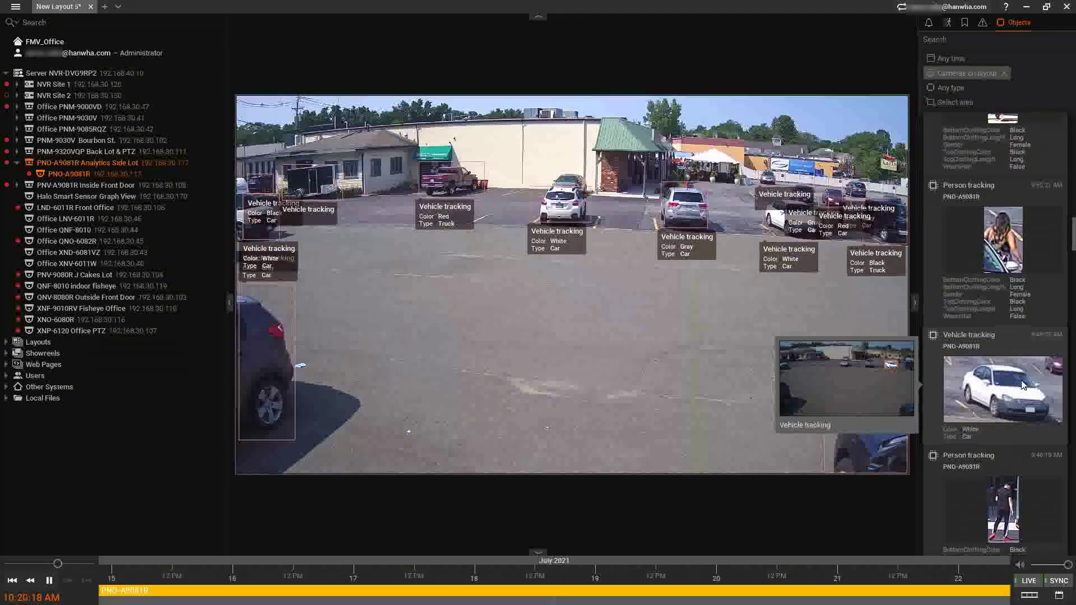
mouse_move(1014, 245)
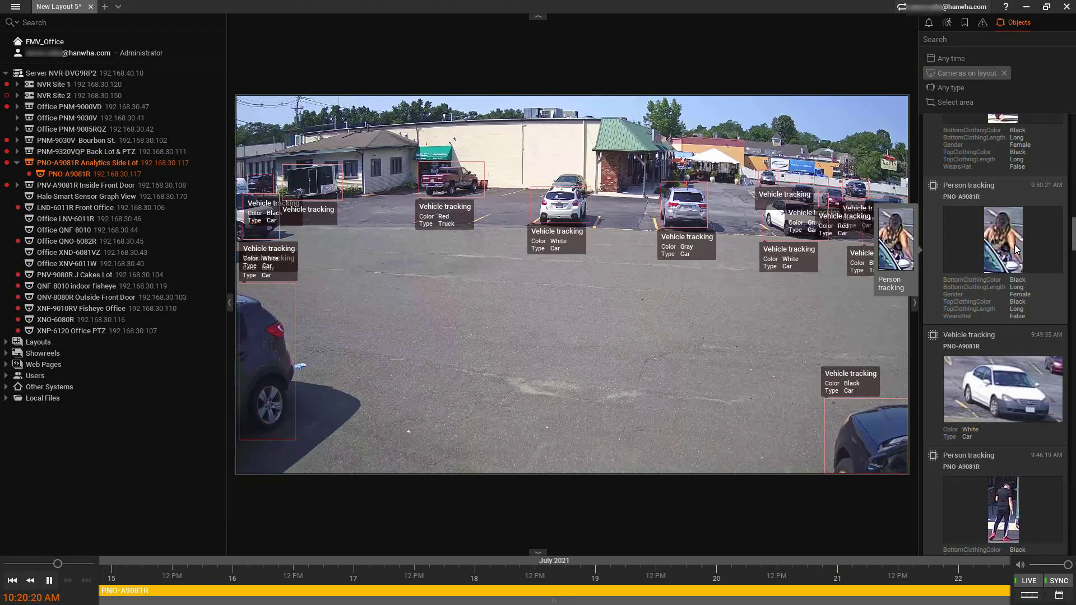
mouse_move(990, 379)
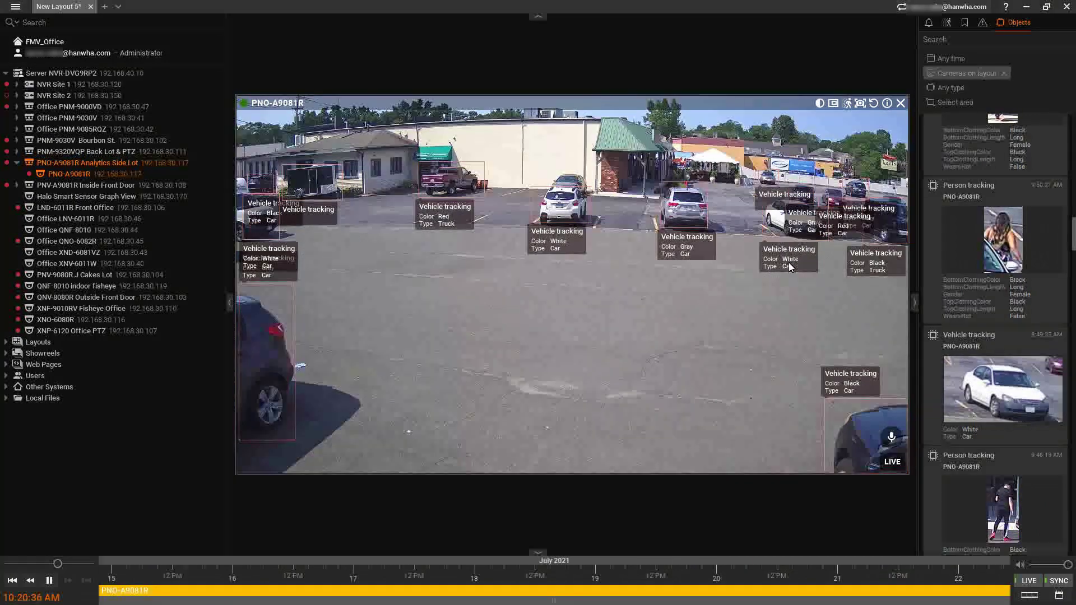
Turn on the Info and Objects overlays on the PNO-A9081R camera view.
right_click(552, 277)
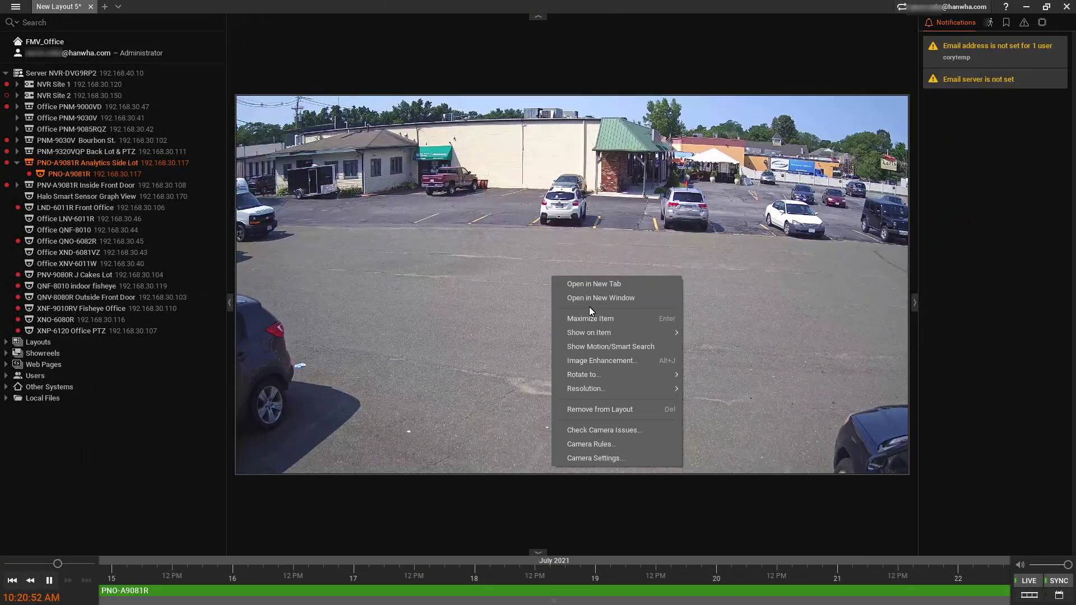
mouse_move(601, 334)
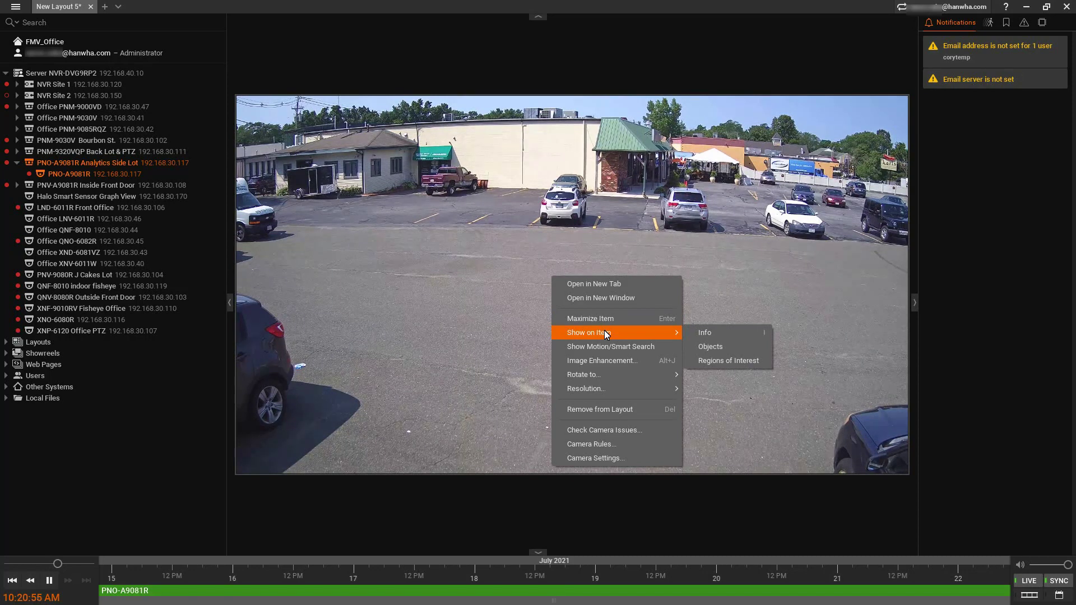
click(708, 334)
right_click(623, 301)
click(792, 384)
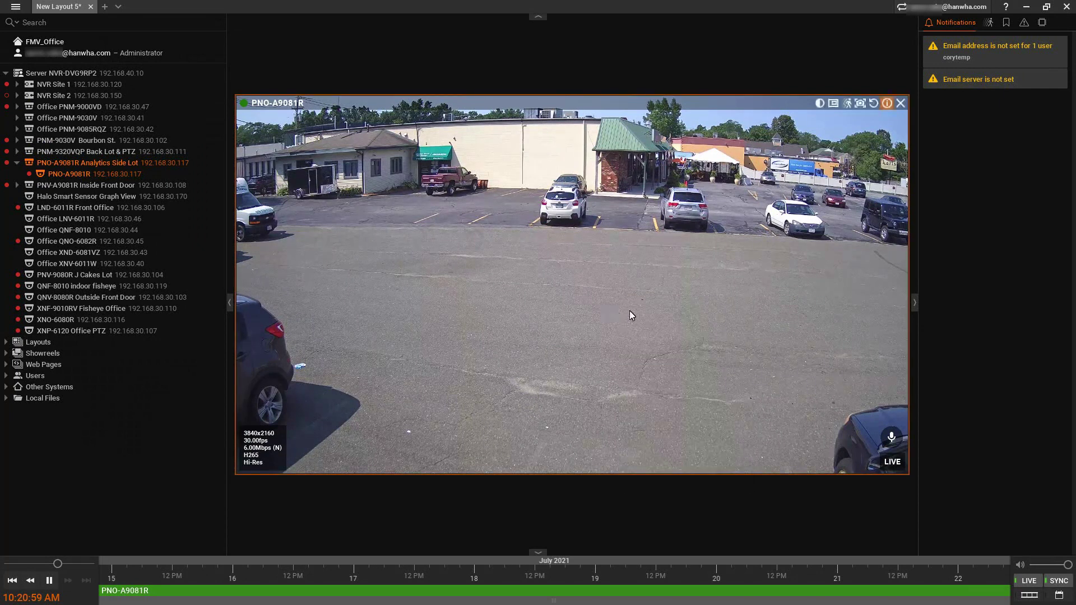
right_click(609, 306)
mouse_move(674, 360)
click(775, 379)
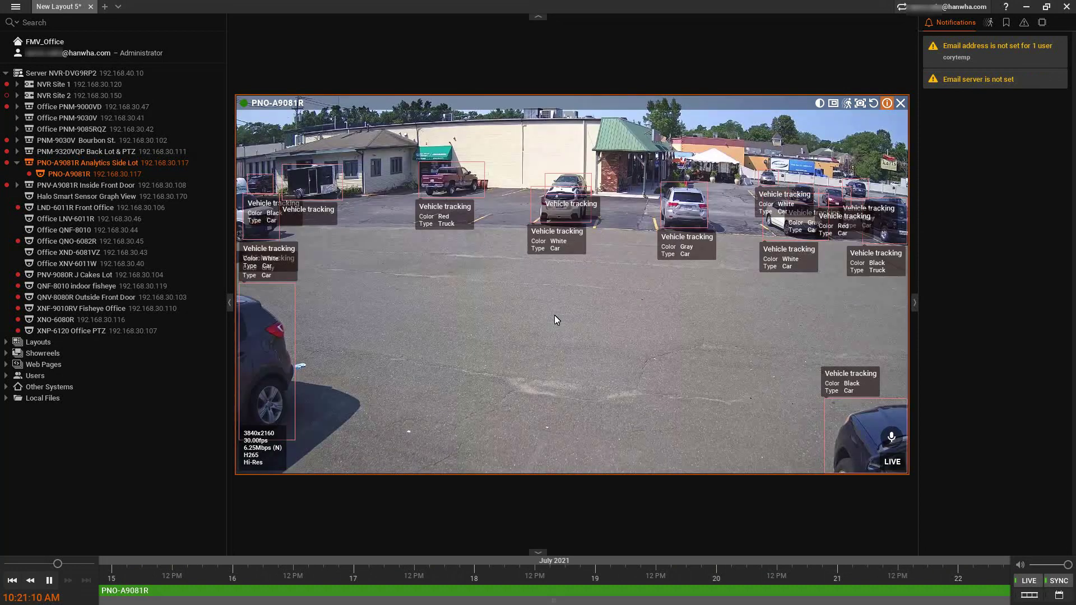
Hide the object boxes from the video and reopen the detected objects list.
right_click(553, 315)
mouse_move(627, 372)
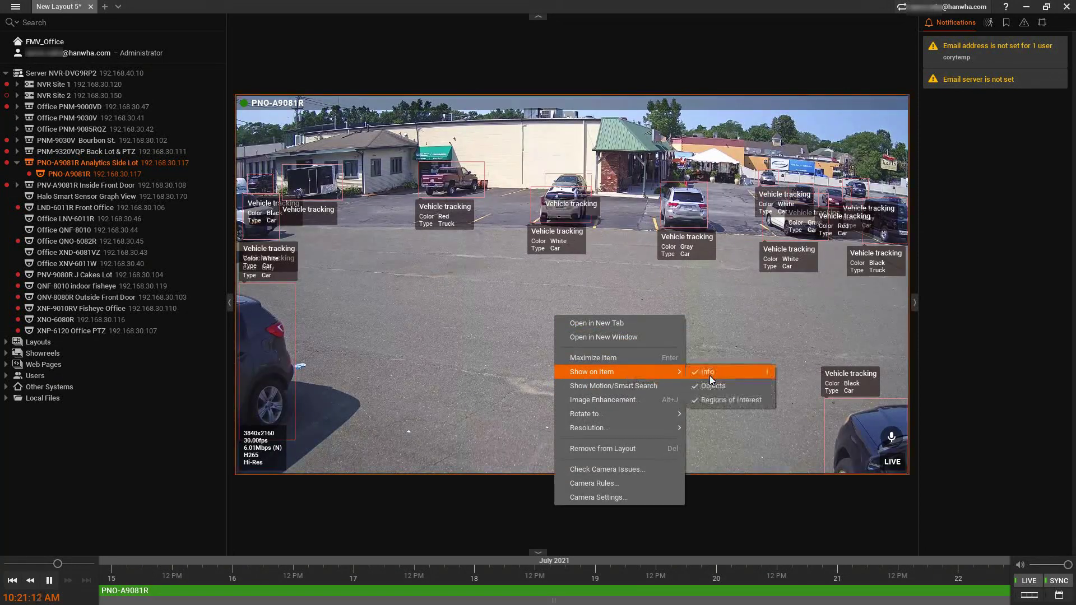
click(723, 388)
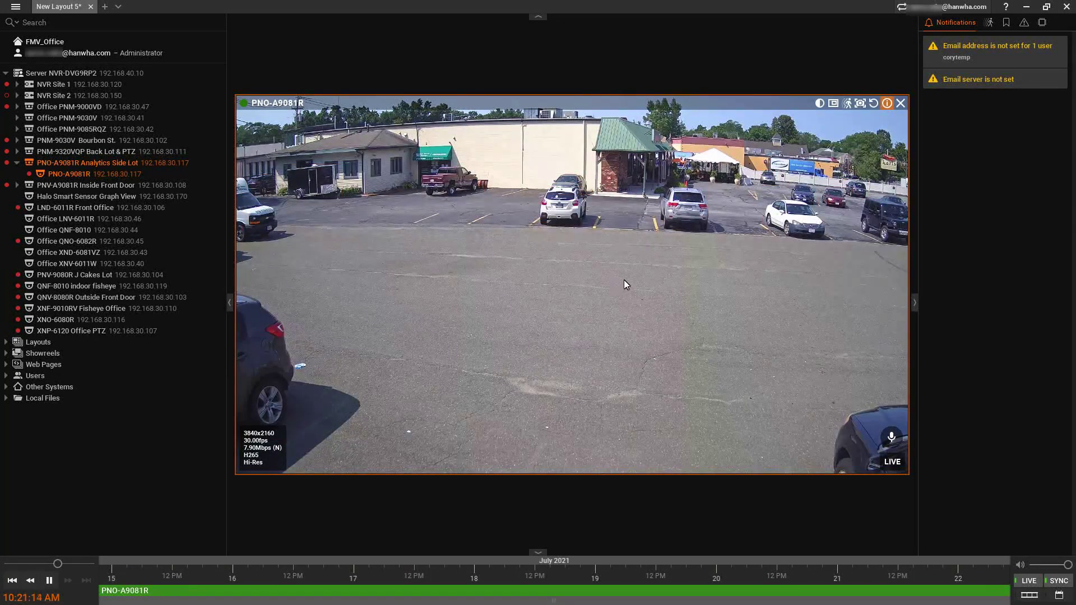
click(1043, 23)
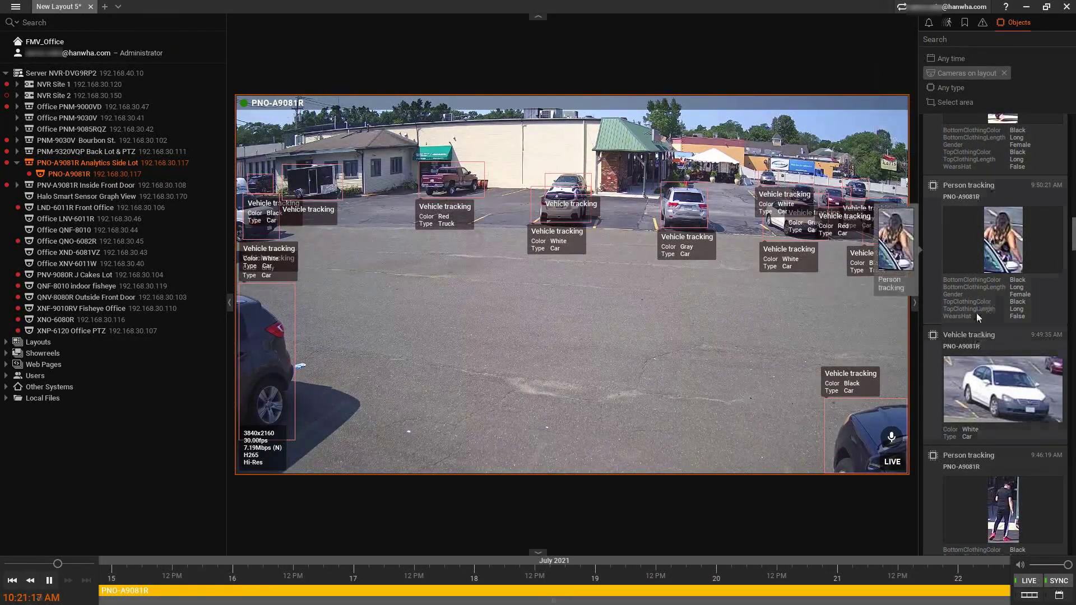
Play back from the 9:49:35 vehicle detection, then from the 9:46:19 person detection.
mouse_move(995, 259)
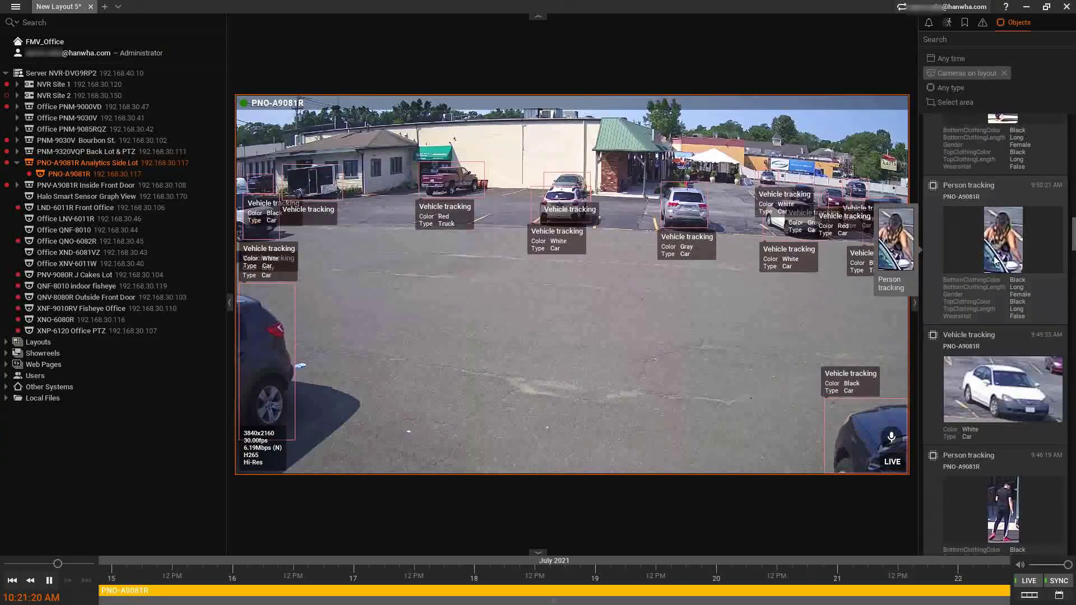
click(1017, 396)
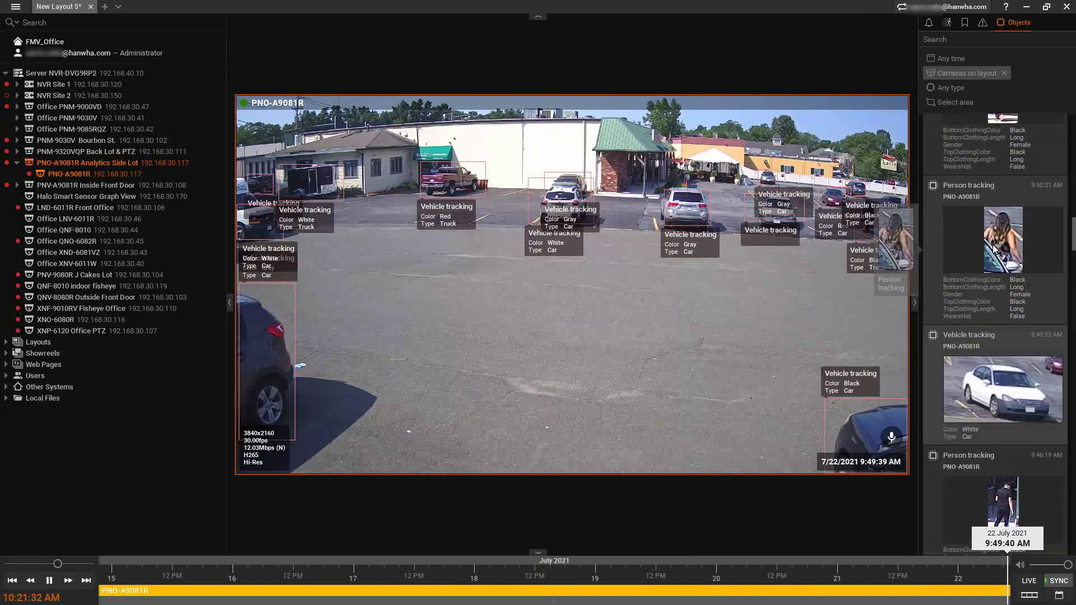
scroll(1033, 325, down, 1)
click(1009, 470)
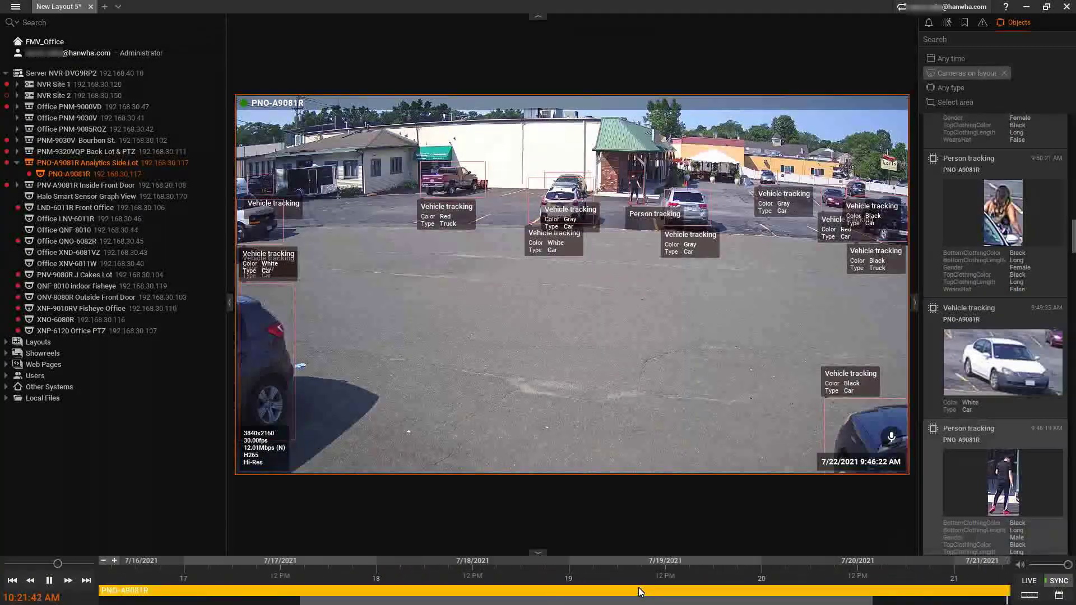
scroll(634, 582, up, 10)
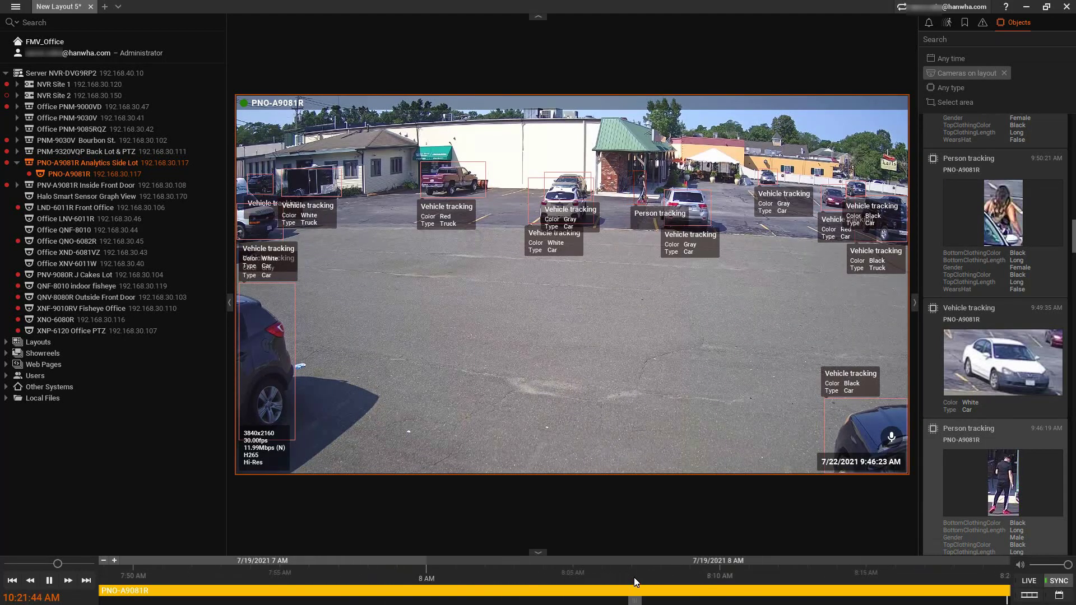
scroll(634, 578, down, 10)
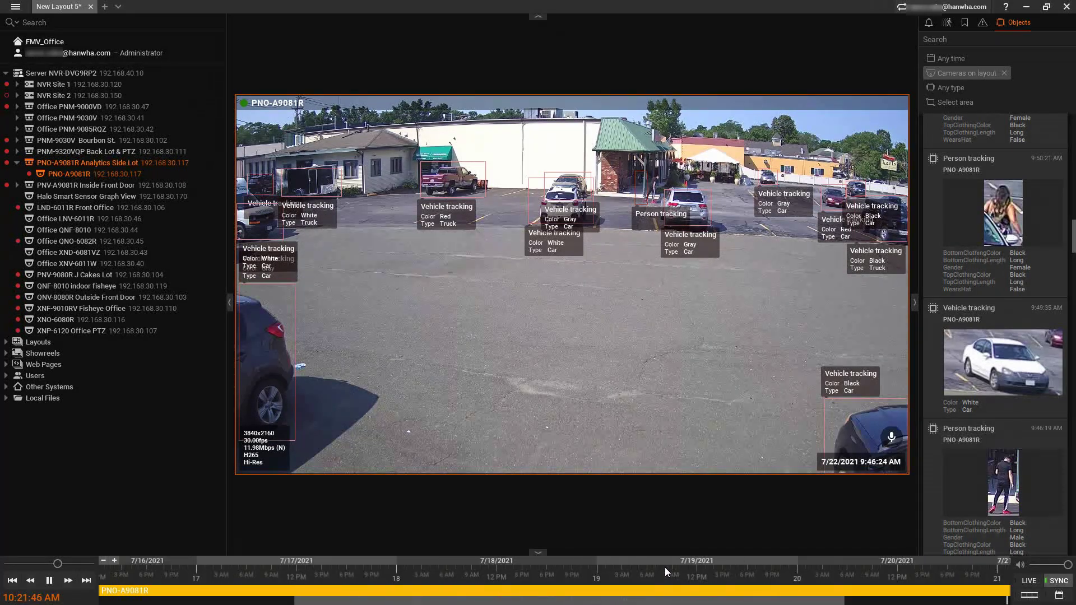
scroll(666, 571, down, 3)
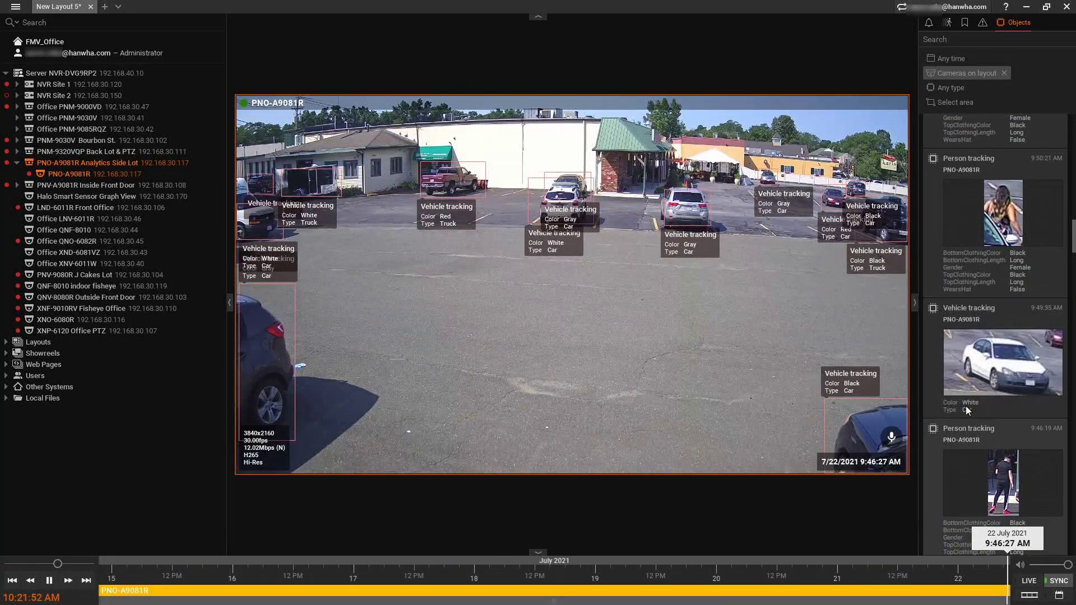
mouse_move(1015, 271)
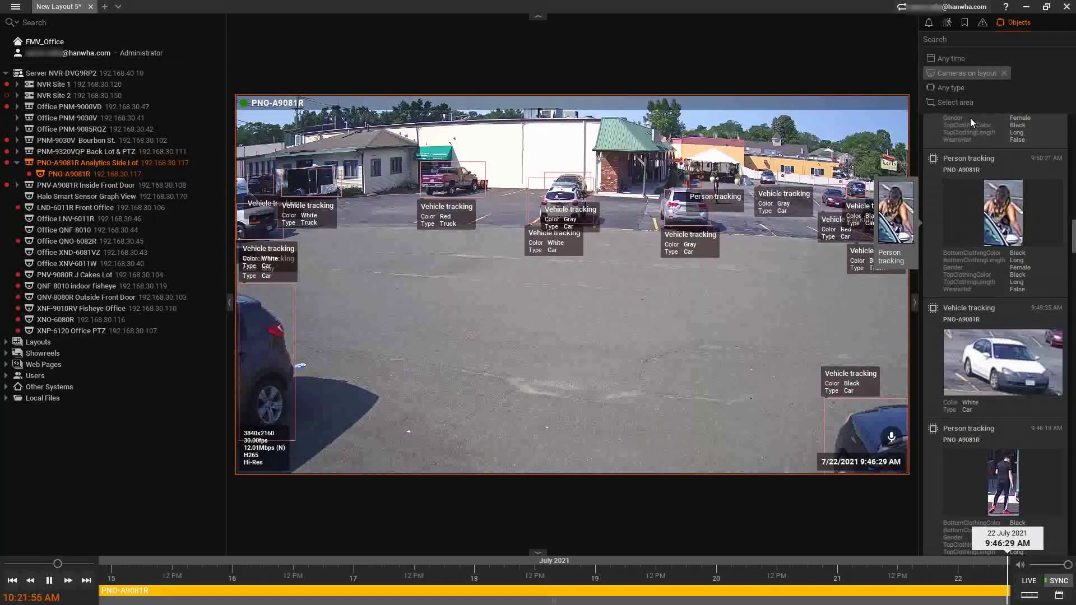
Search the detected objects for 'blue car'.
click(953, 41)
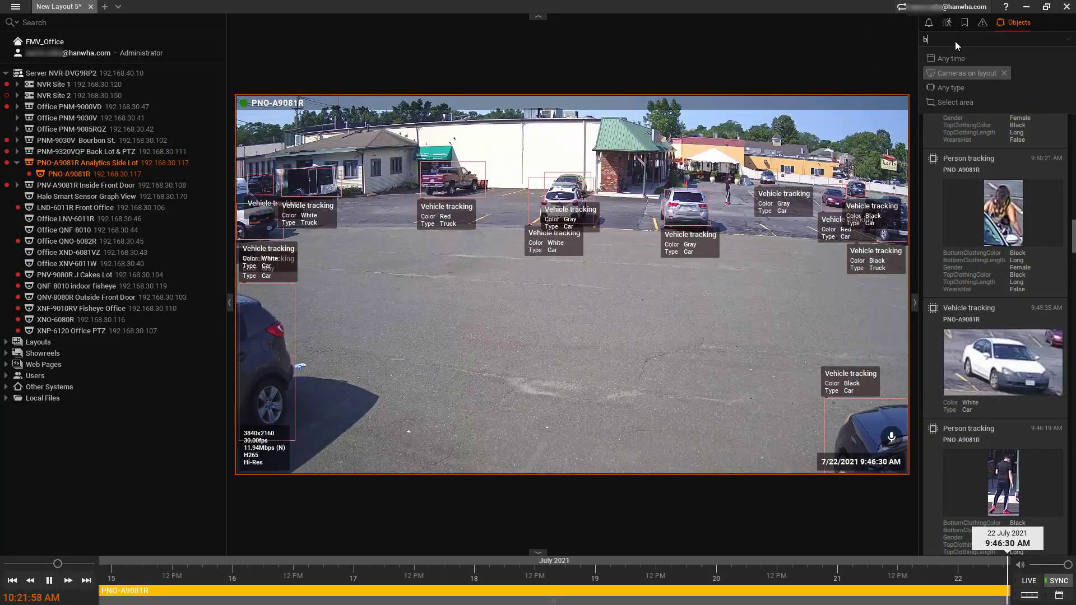
text(blue)
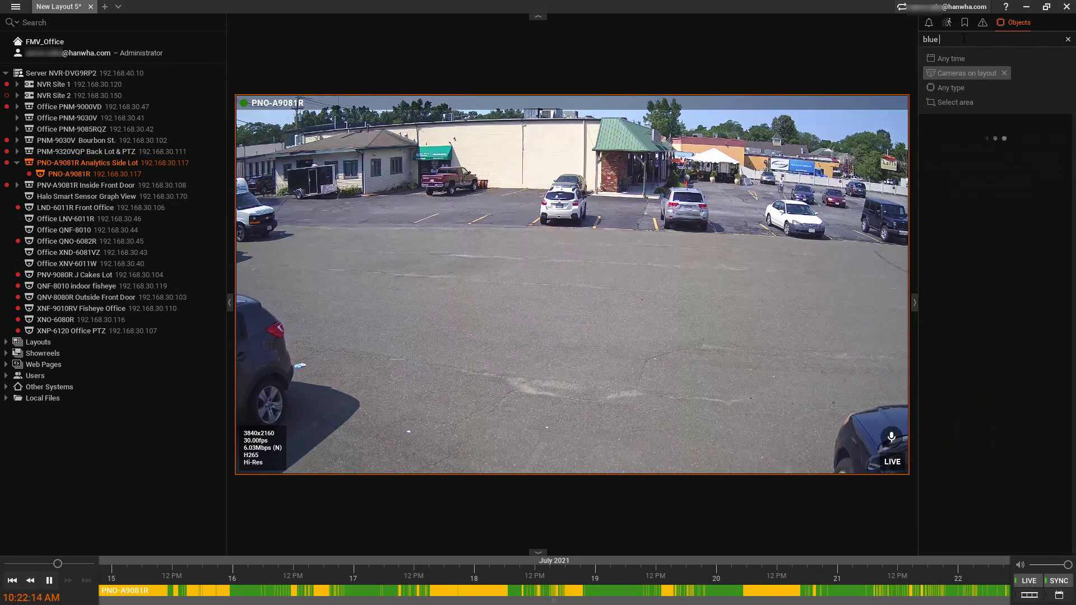
text(car)
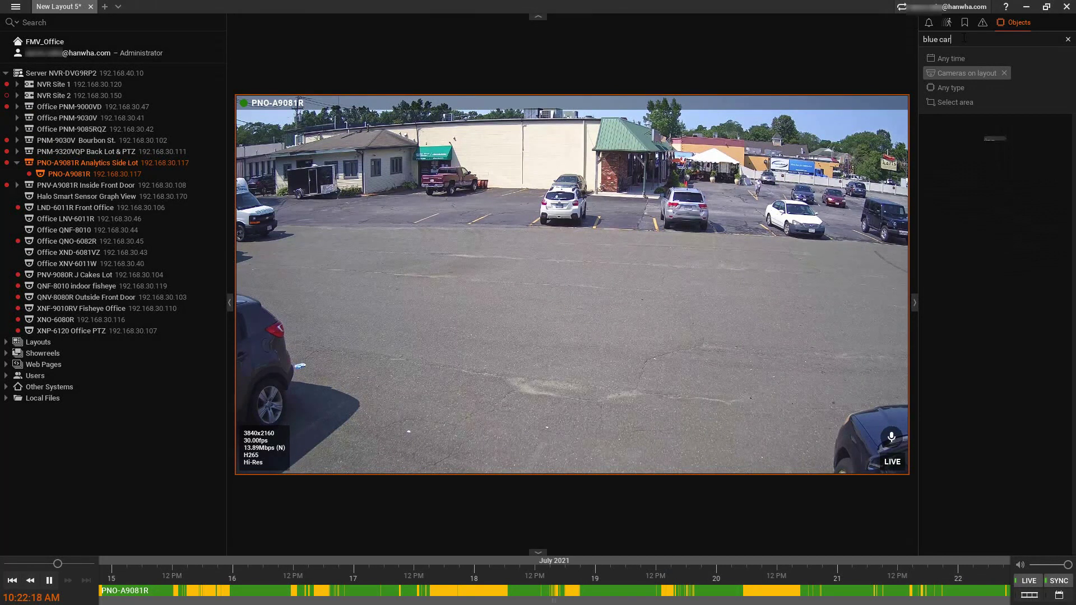
Replace the search text with 'yellow', browse the matches, then change it to 'green'.
drag(964, 38, 866, 35)
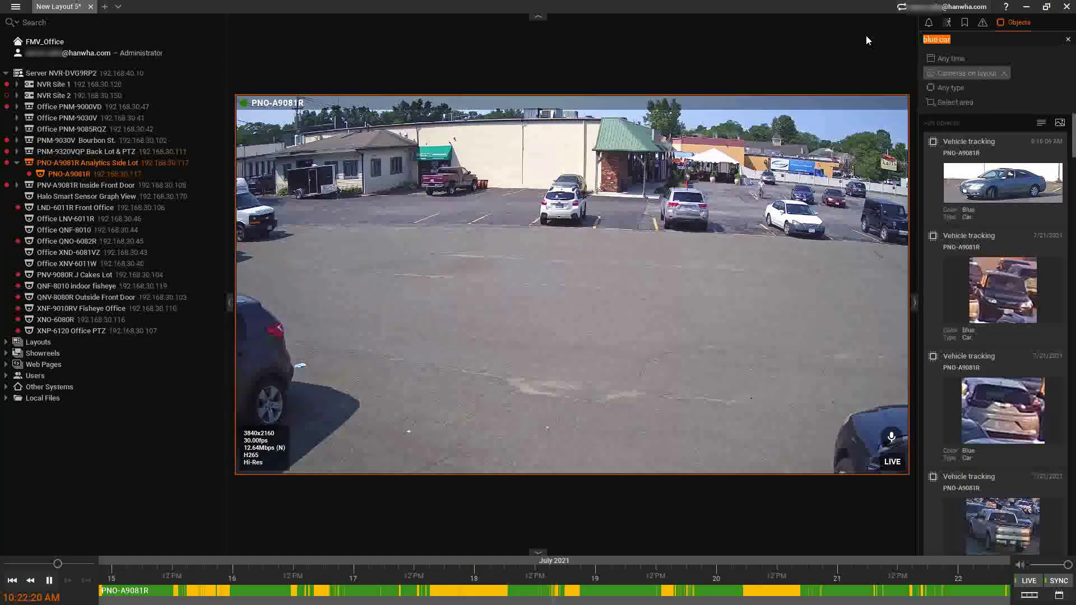
text(yellow)
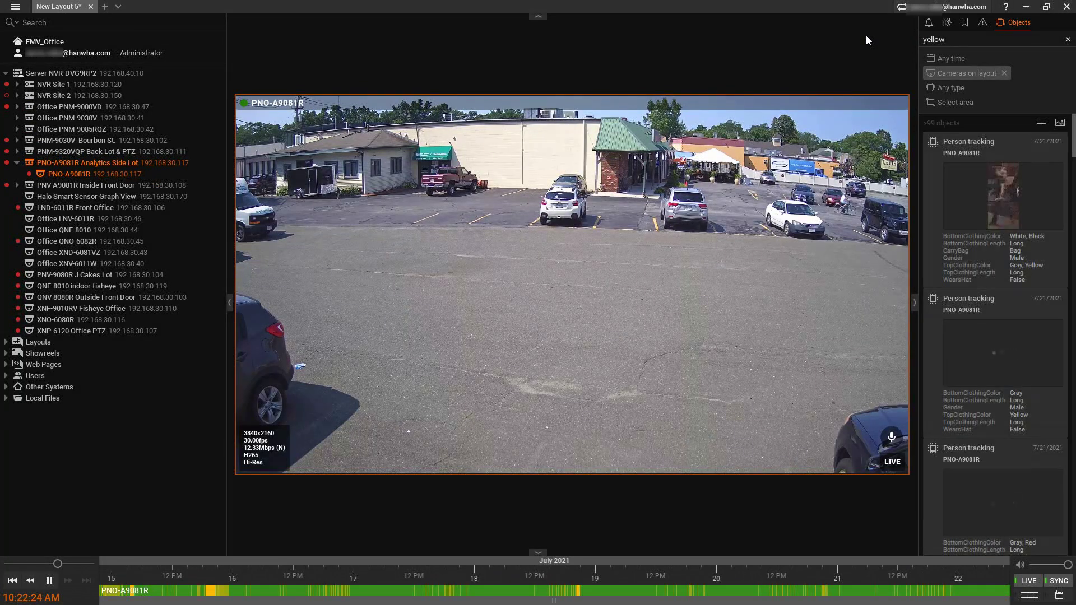
scroll(986, 344, down, 1)
scroll(997, 358, down, 5)
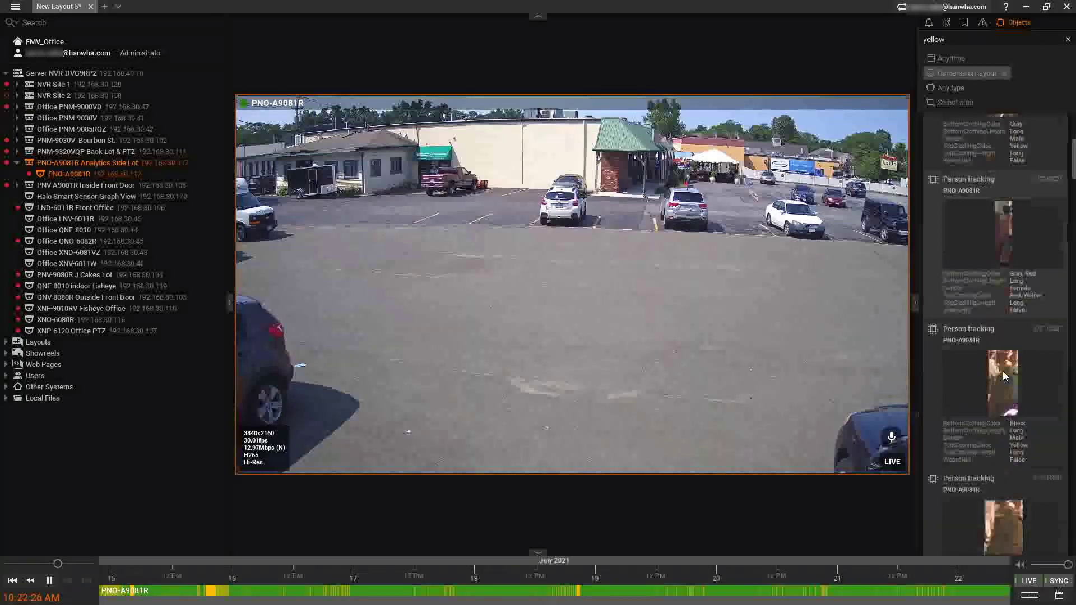
double_click(933, 39)
text(green)
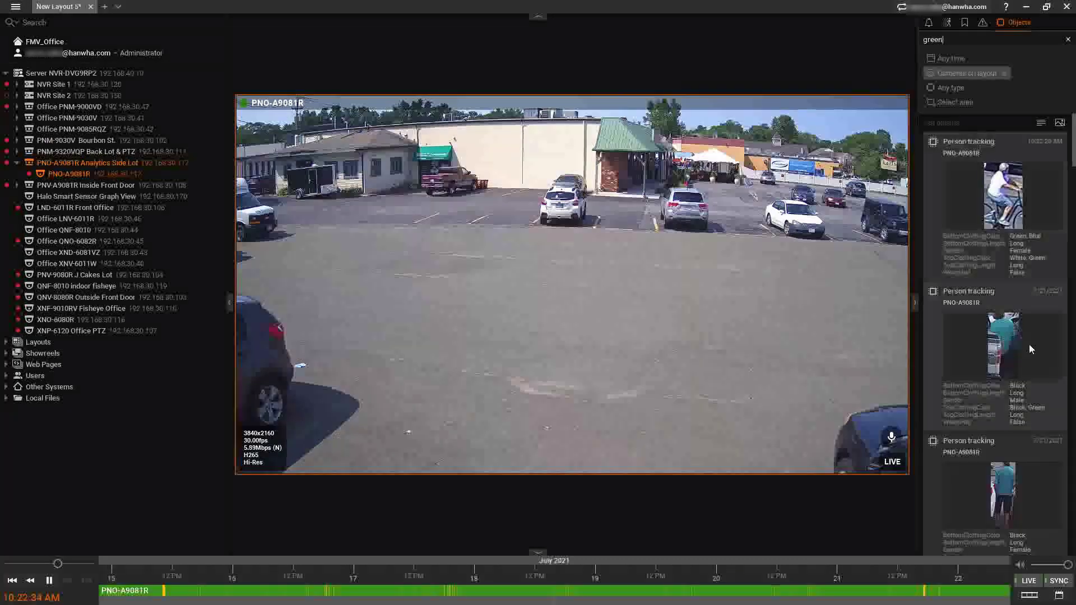
Clear the search text and mark a central parking-lot area on the video to search within.
click(1067, 40)
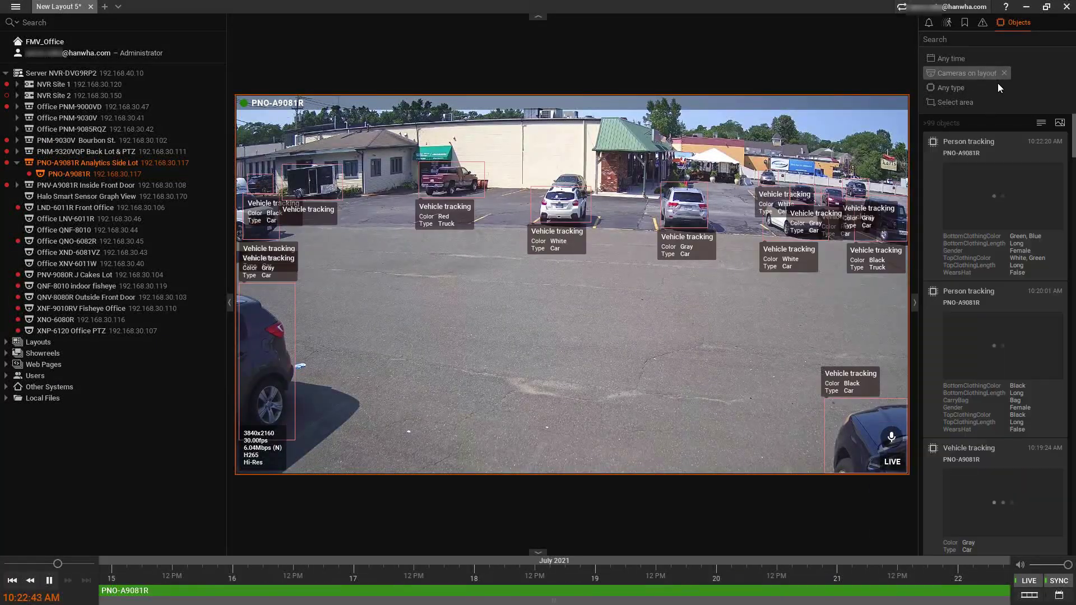
click(954, 105)
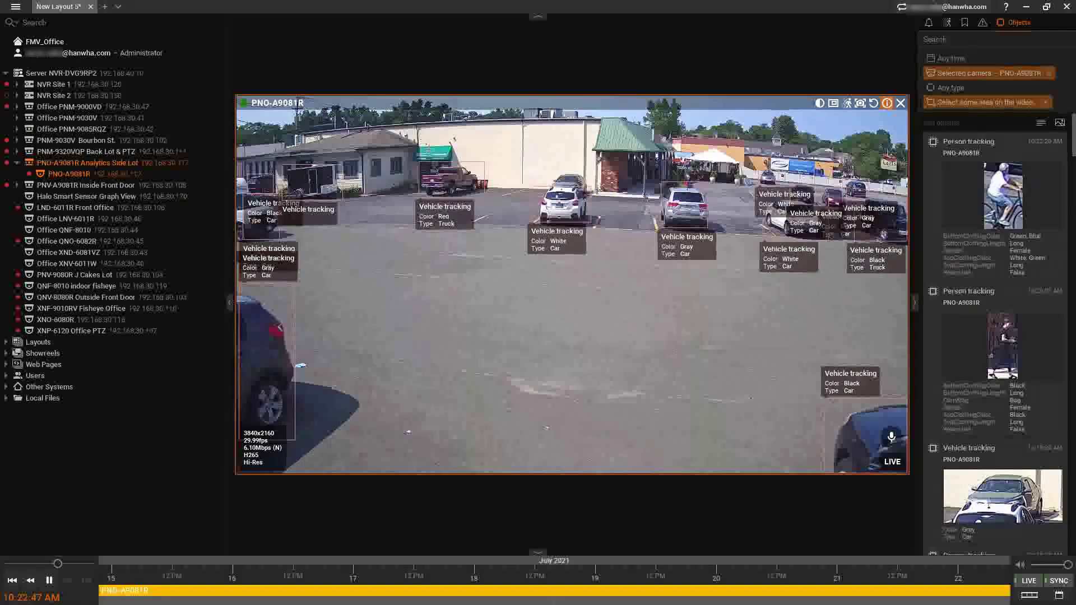
drag(514, 131, 754, 359)
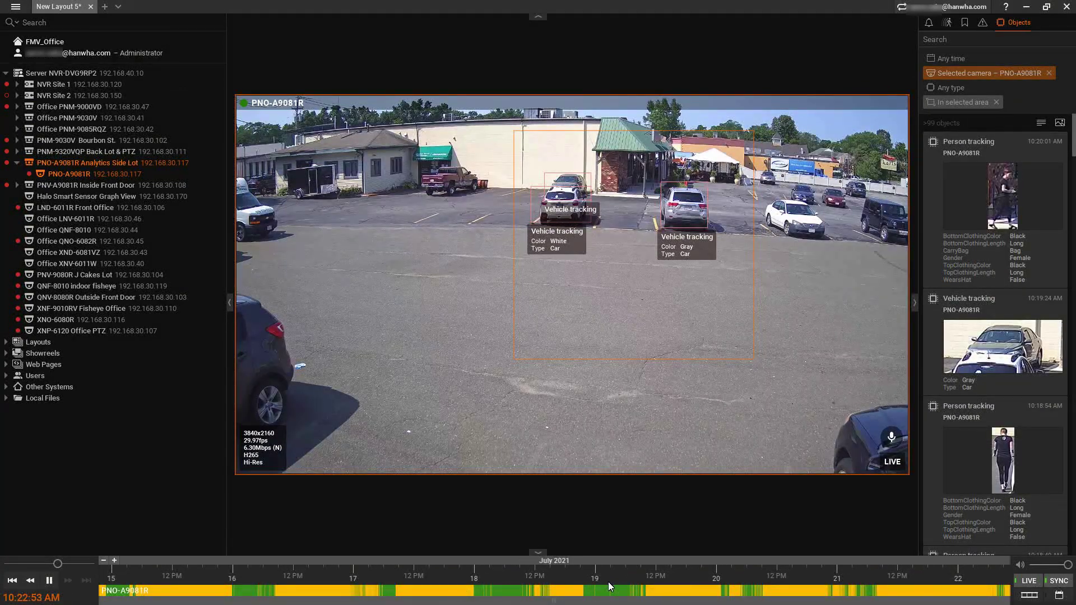
scroll(609, 583, up, 4)
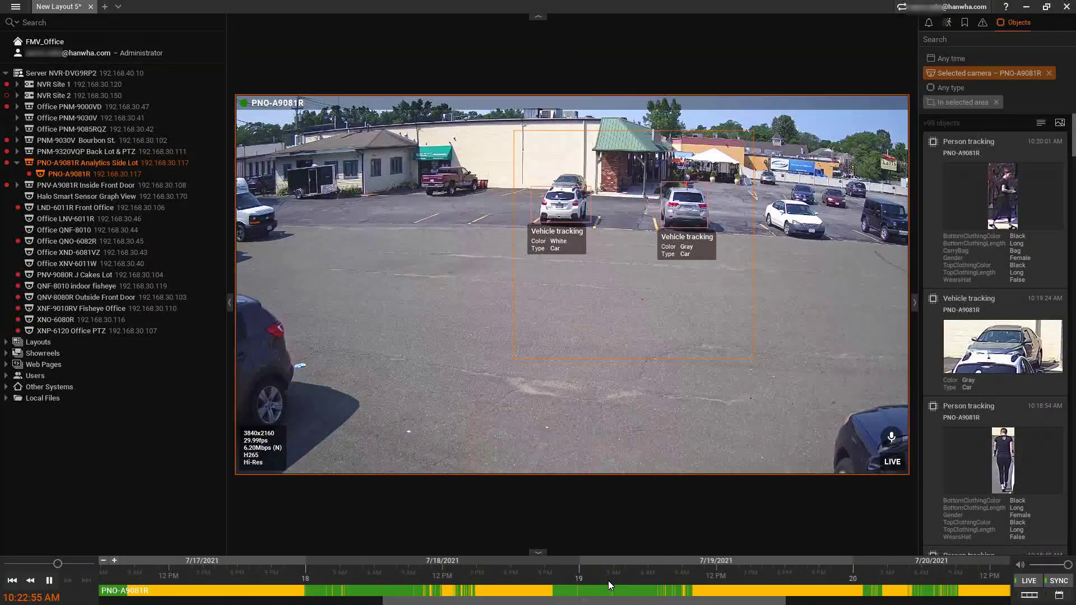
scroll(608, 581, up, 3)
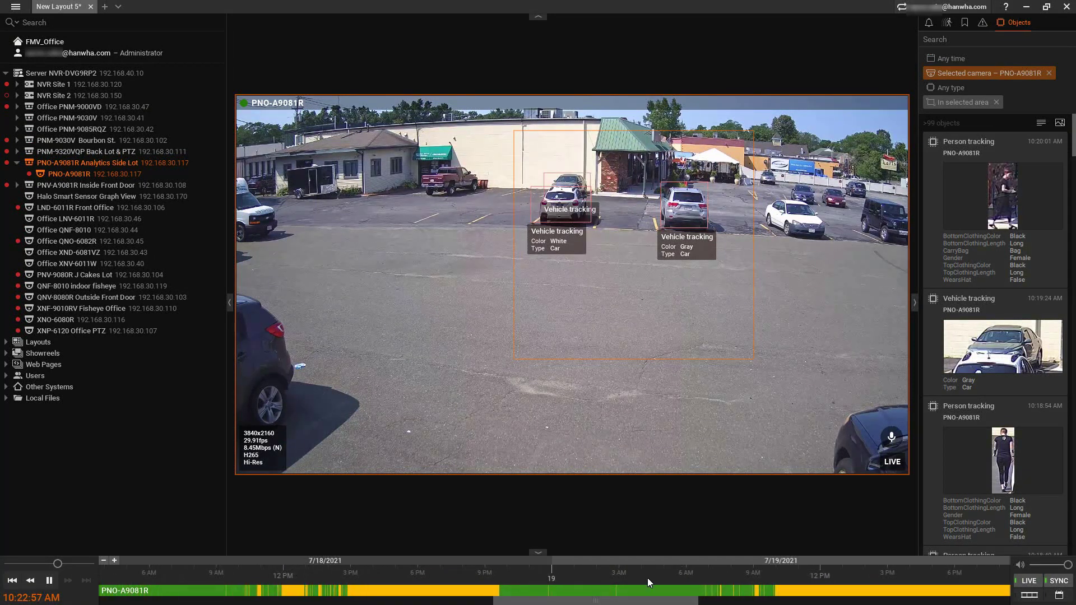
scroll(991, 280, down, 2)
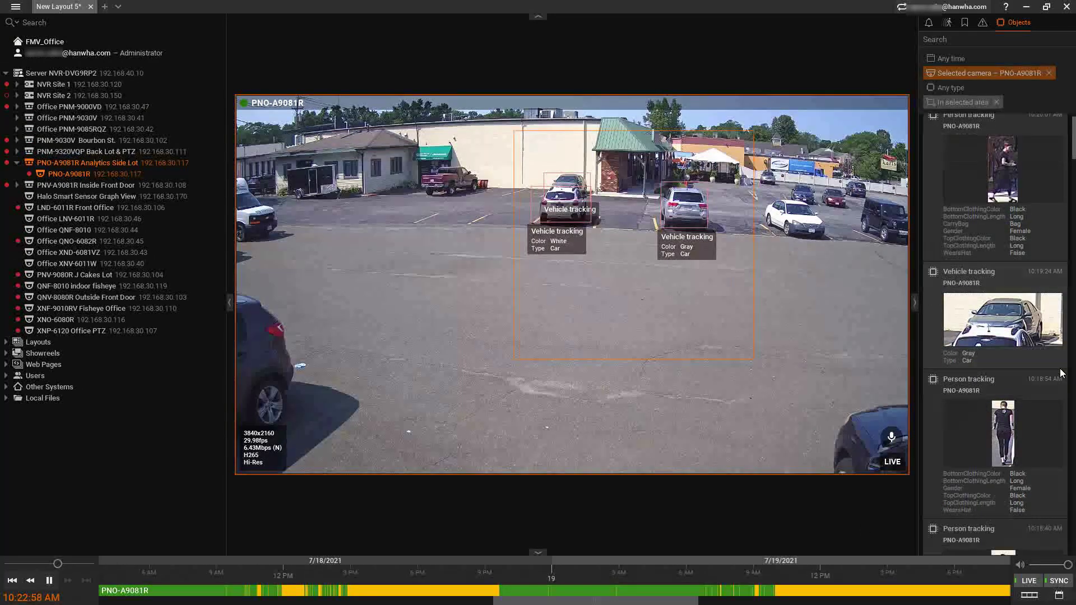
Filter the results to Person tracking and keep the time range at Any time.
click(972, 87)
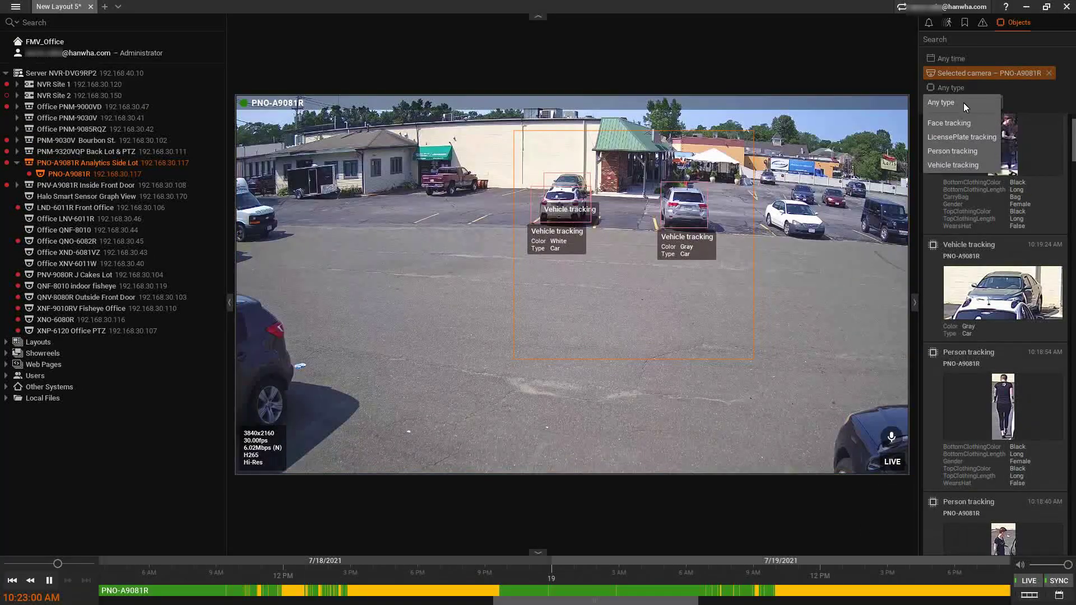
click(980, 152)
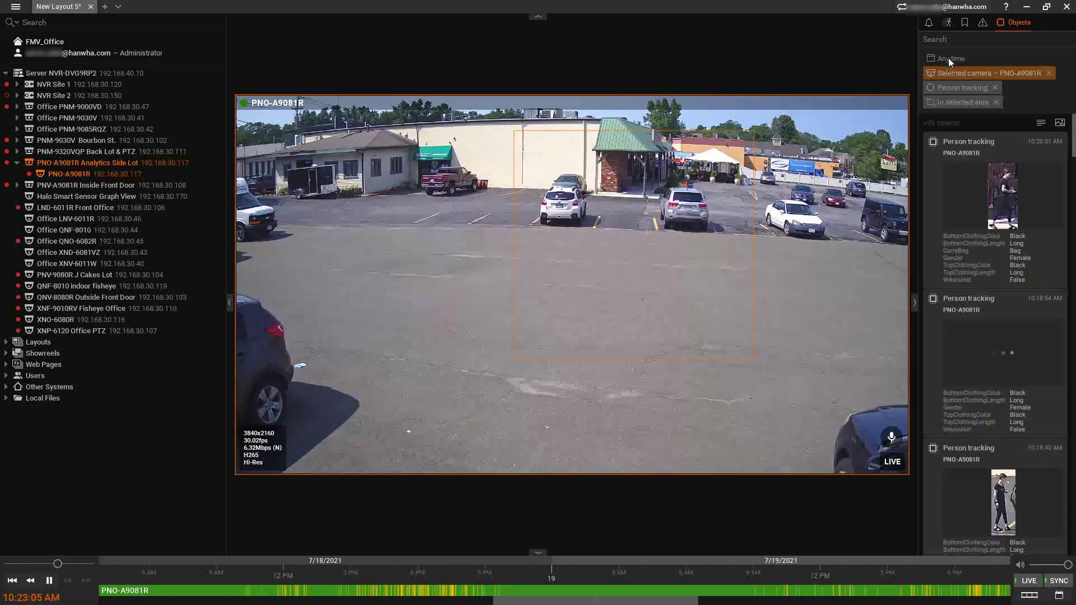
click(950, 59)
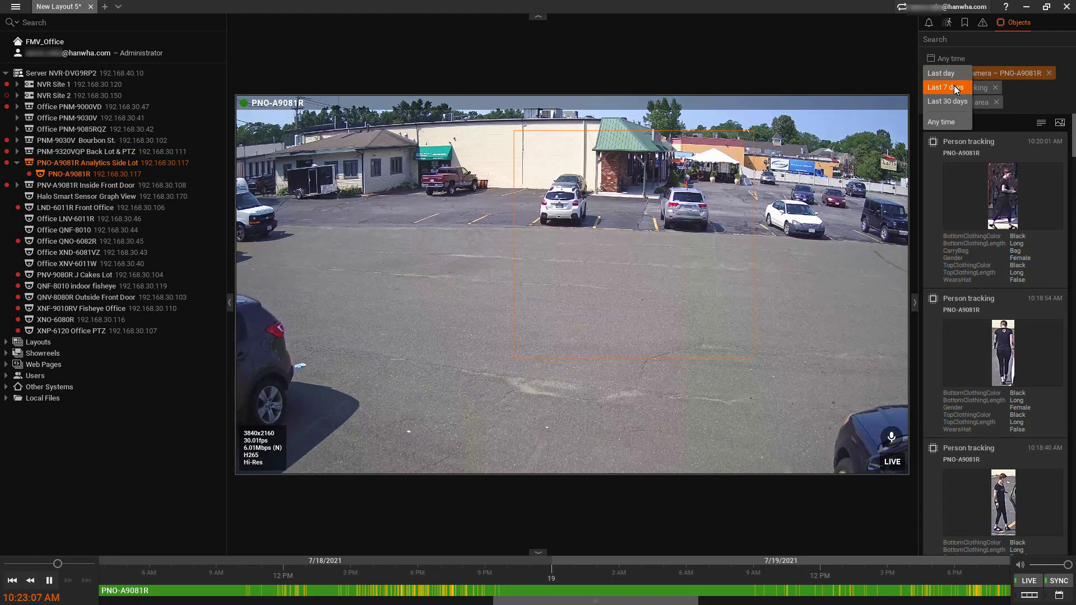
click(953, 122)
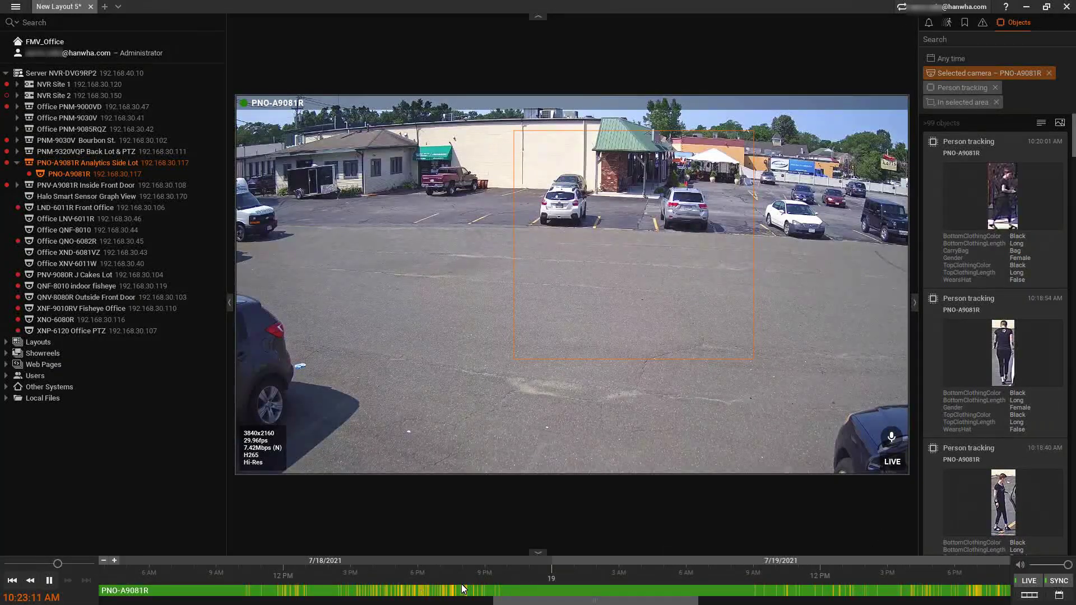
scroll(463, 589, up, 5)
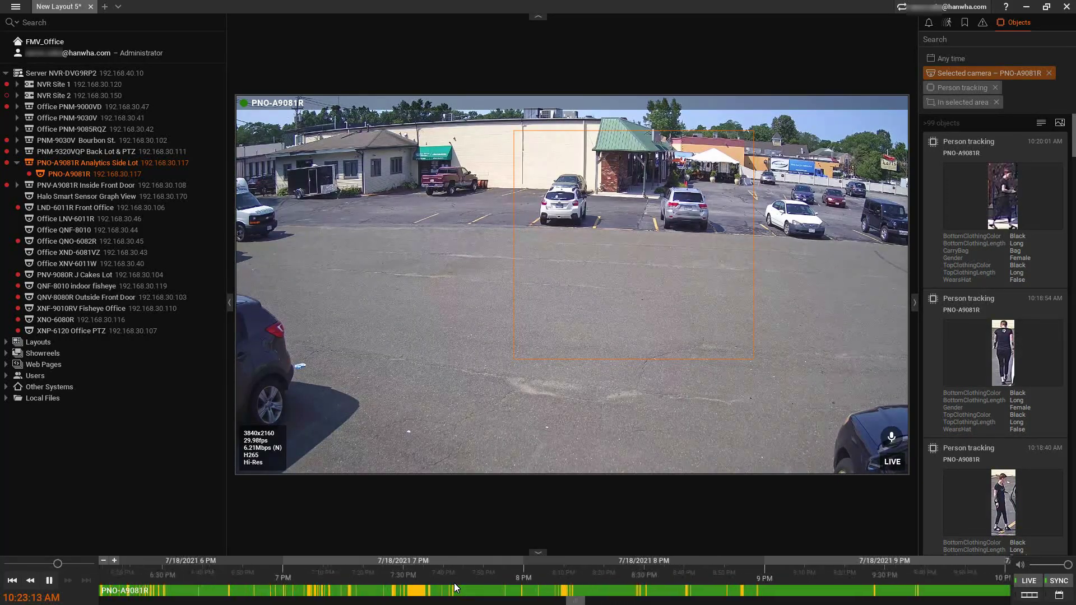
scroll(996, 205, down, 4)
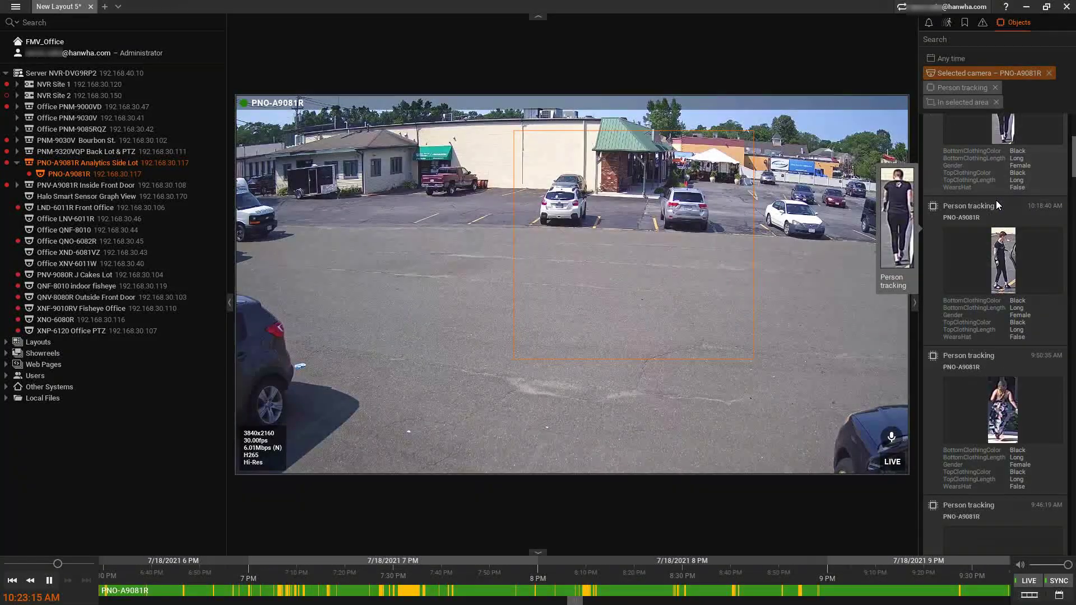
scroll(997, 190, up, 4)
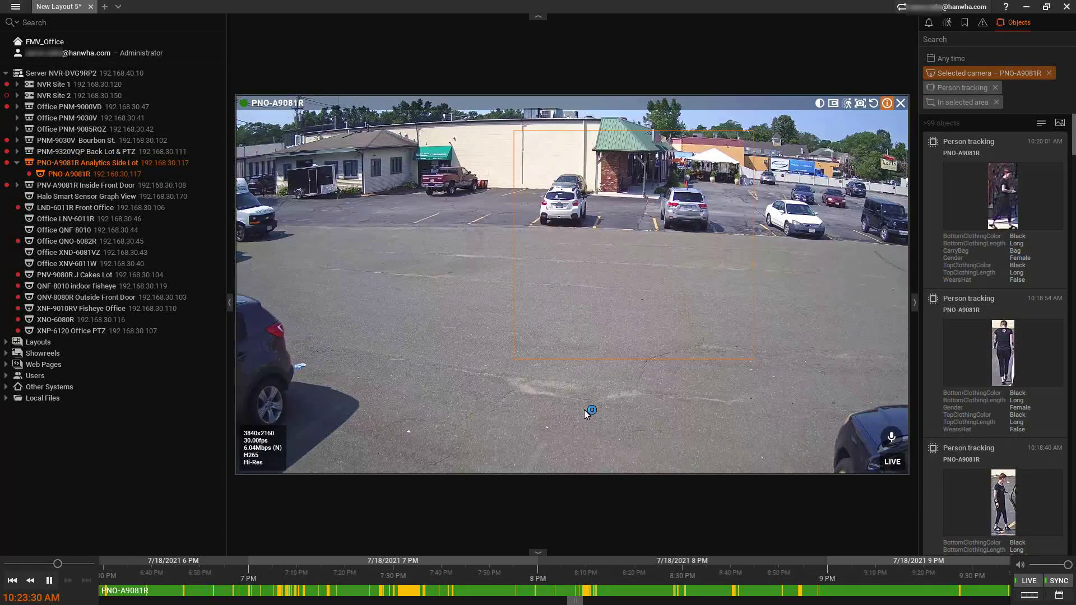
Add a new camera rule triggered by Analytics Event.
right_click(418, 194)
click(485, 369)
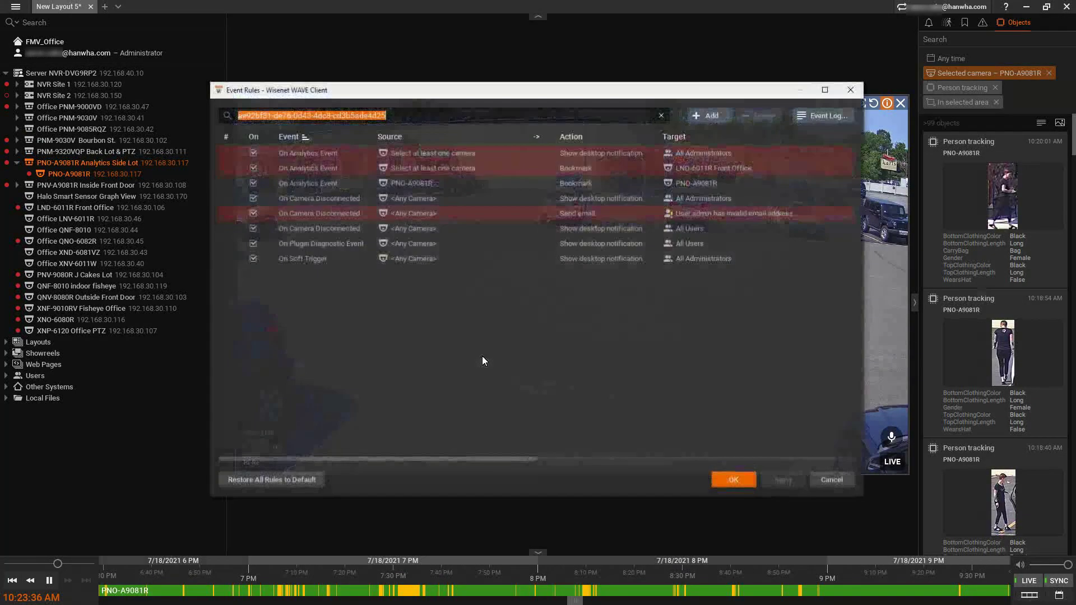
click(710, 114)
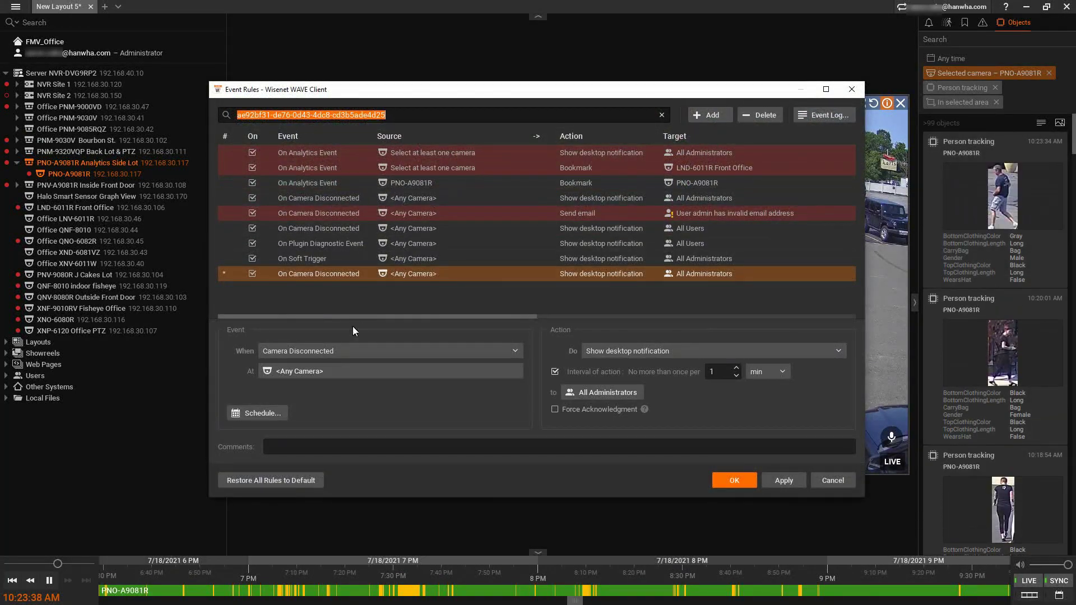
click(339, 350)
click(339, 365)
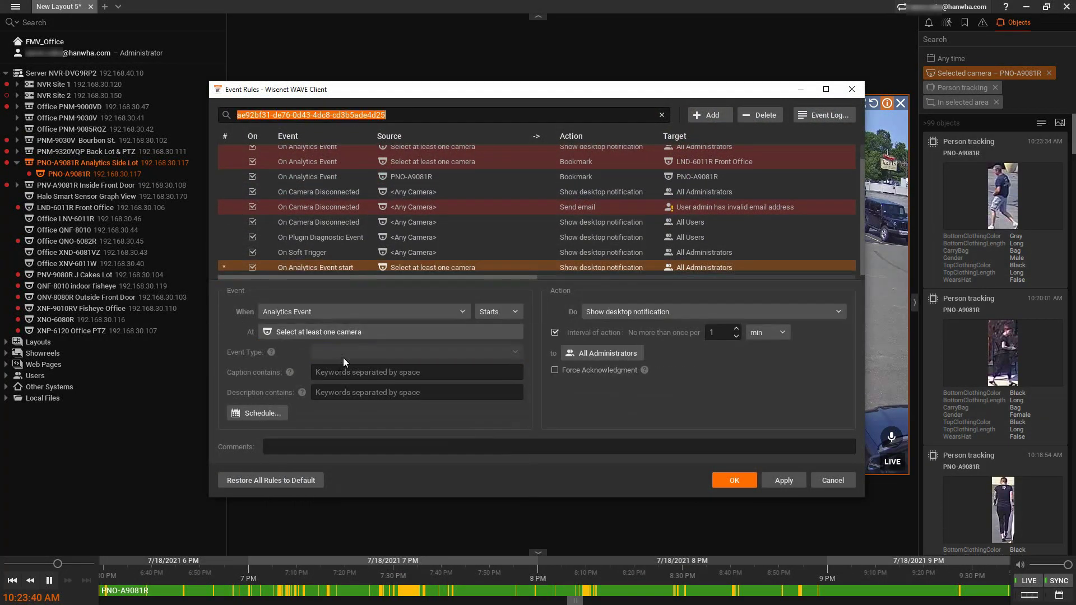
Set the rule's camera to PNO-A9081R Analytics Side Lot and its event type to Person tracking.
click(355, 331)
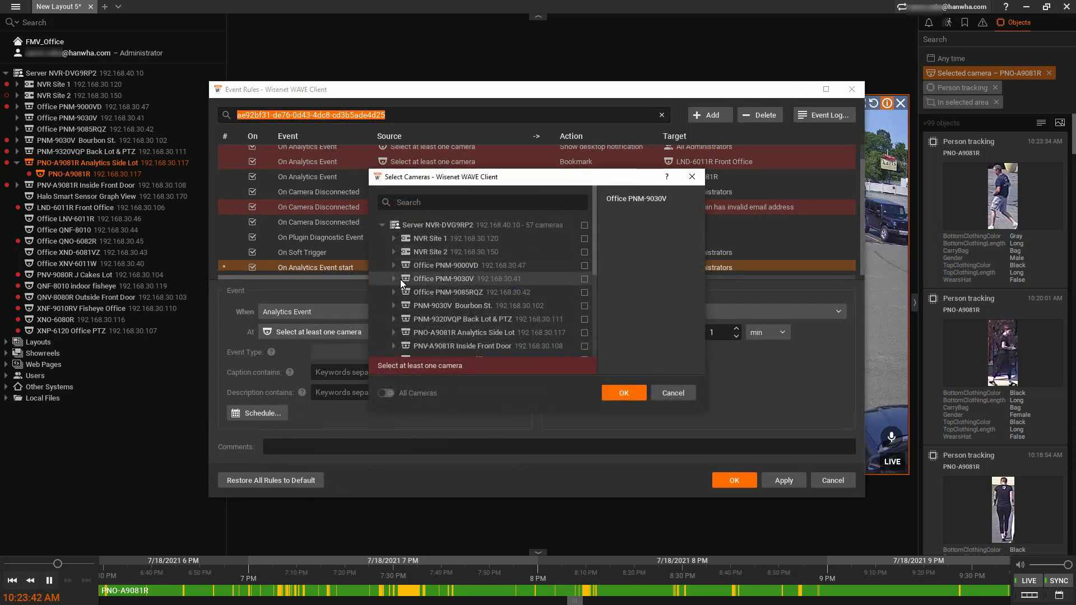
click(395, 332)
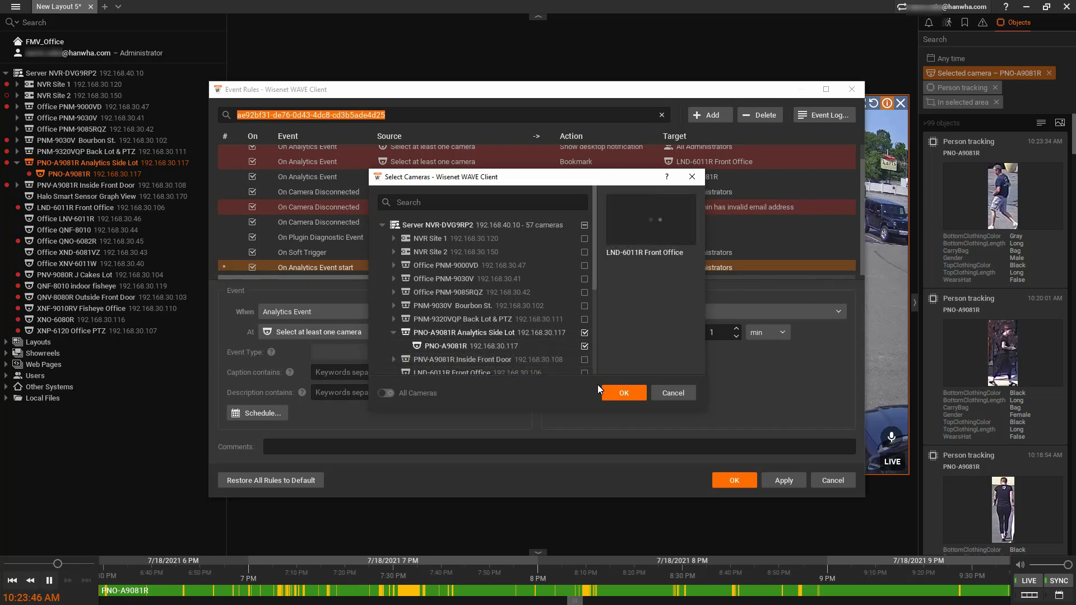
click(621, 392)
click(410, 353)
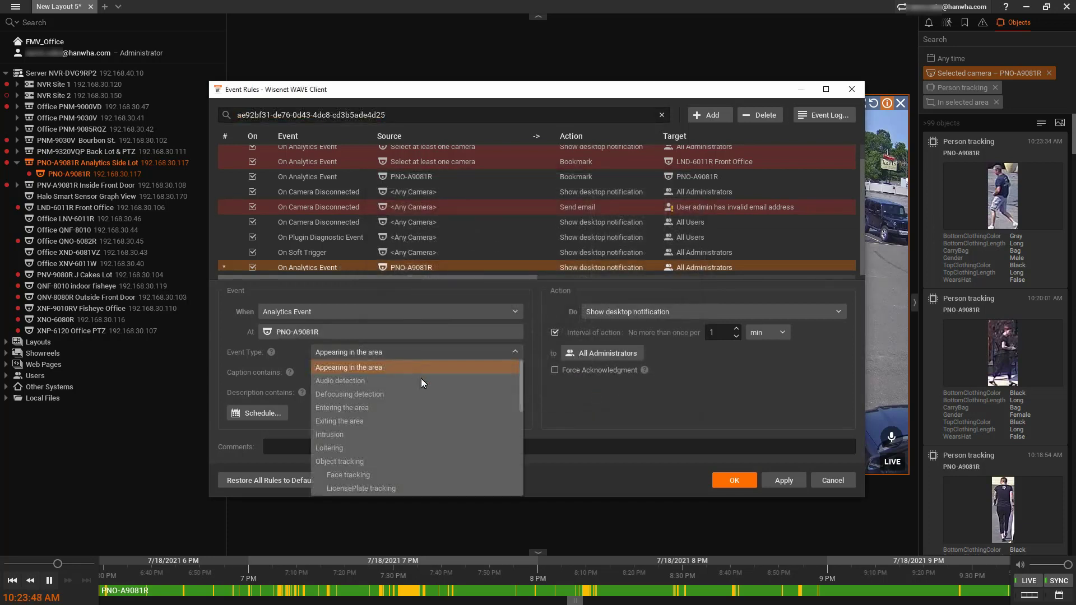
drag(521, 388, 521, 477)
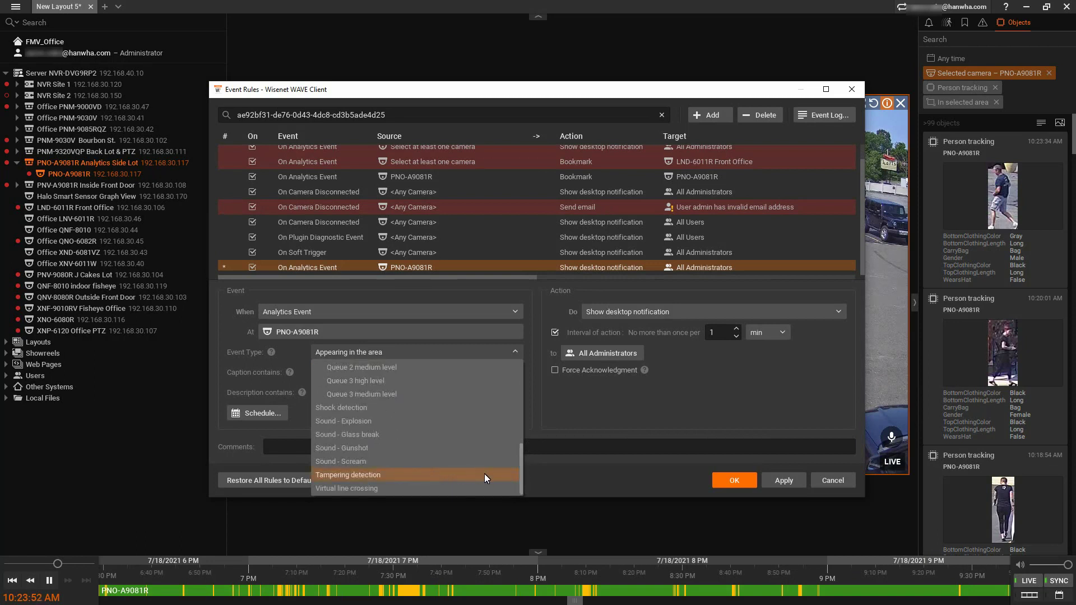
drag(519, 482, 519, 415)
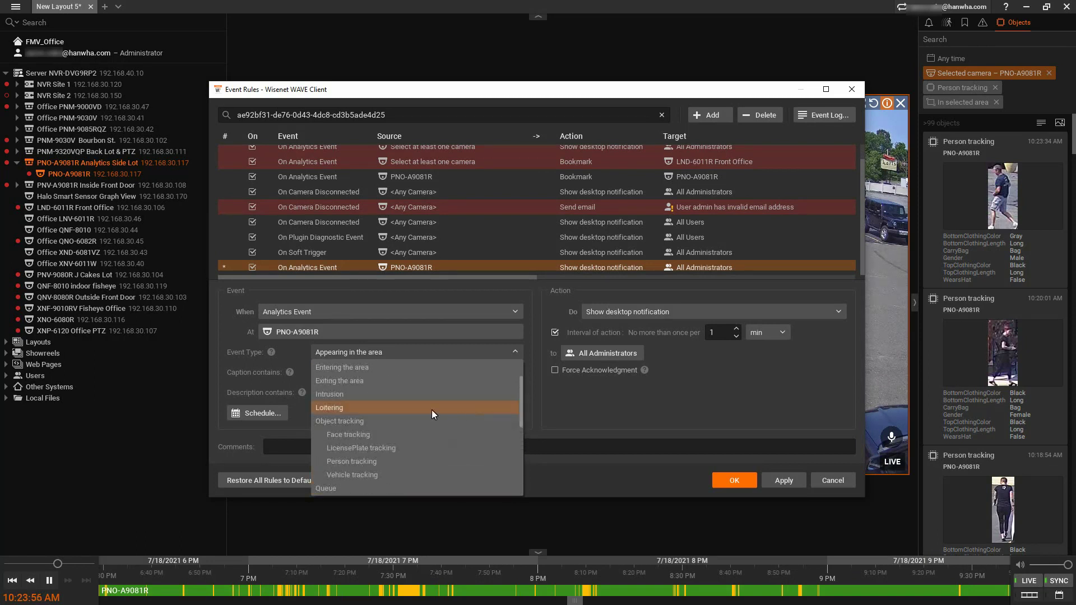
click(373, 461)
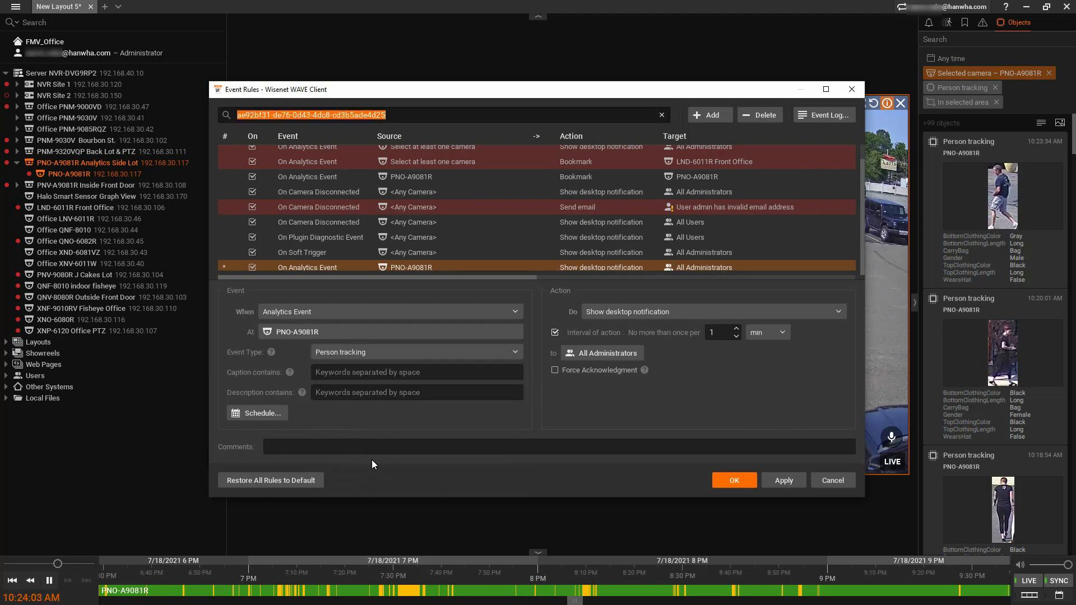
Leave the rule's schedule unchanged and set its action to Bookmark.
click(273, 411)
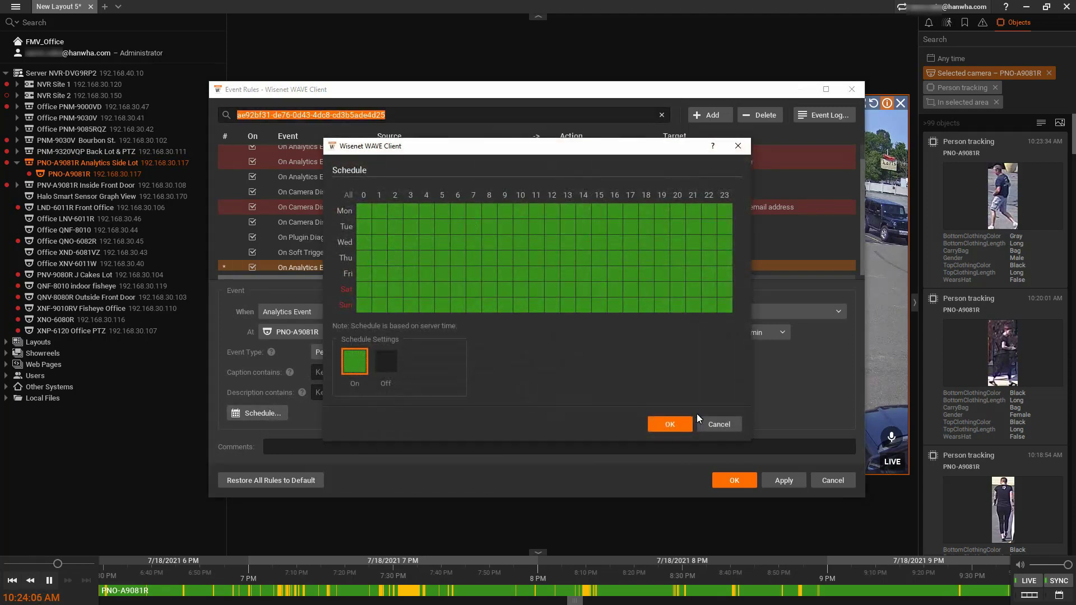
click(704, 421)
click(699, 307)
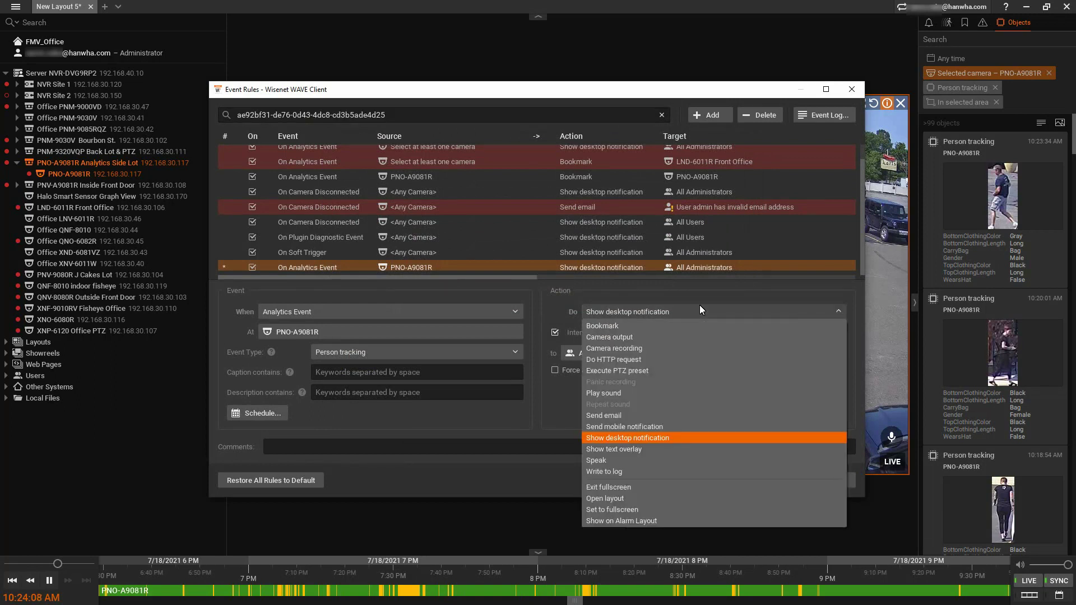
click(681, 327)
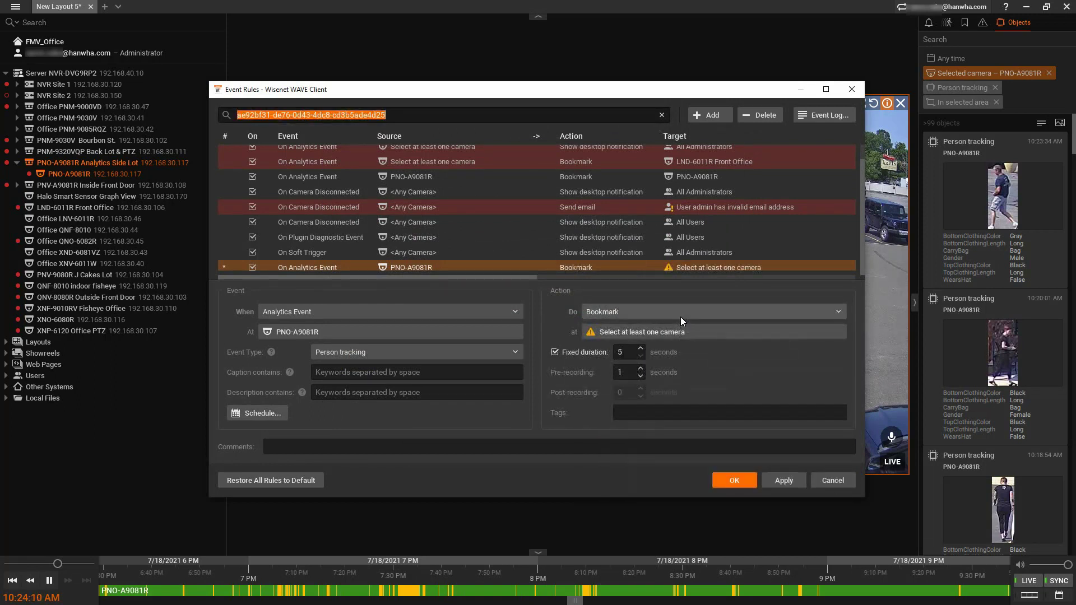
click(680, 317)
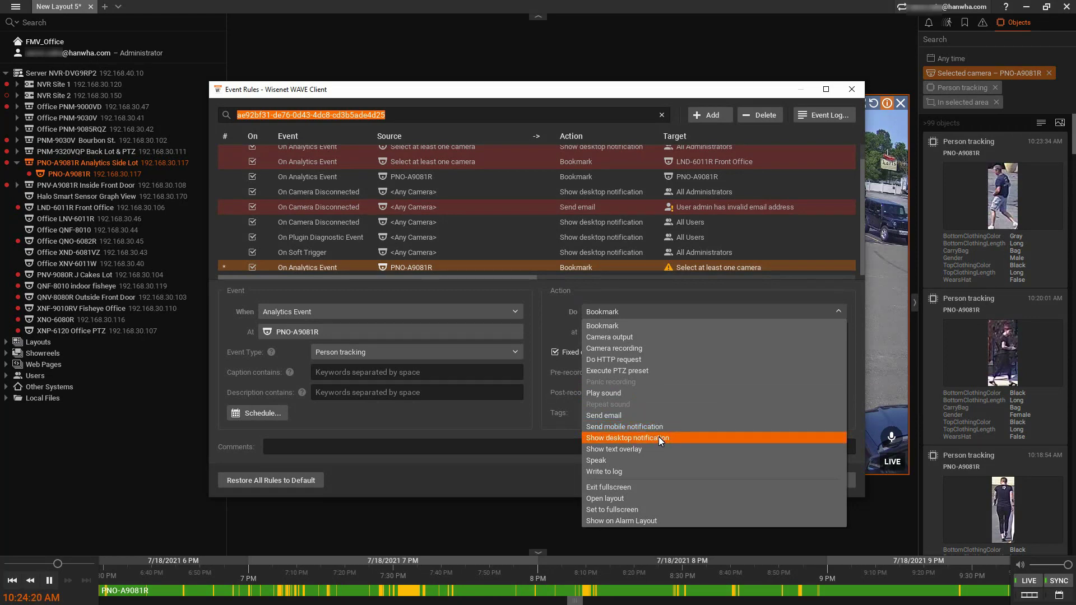
click(555, 425)
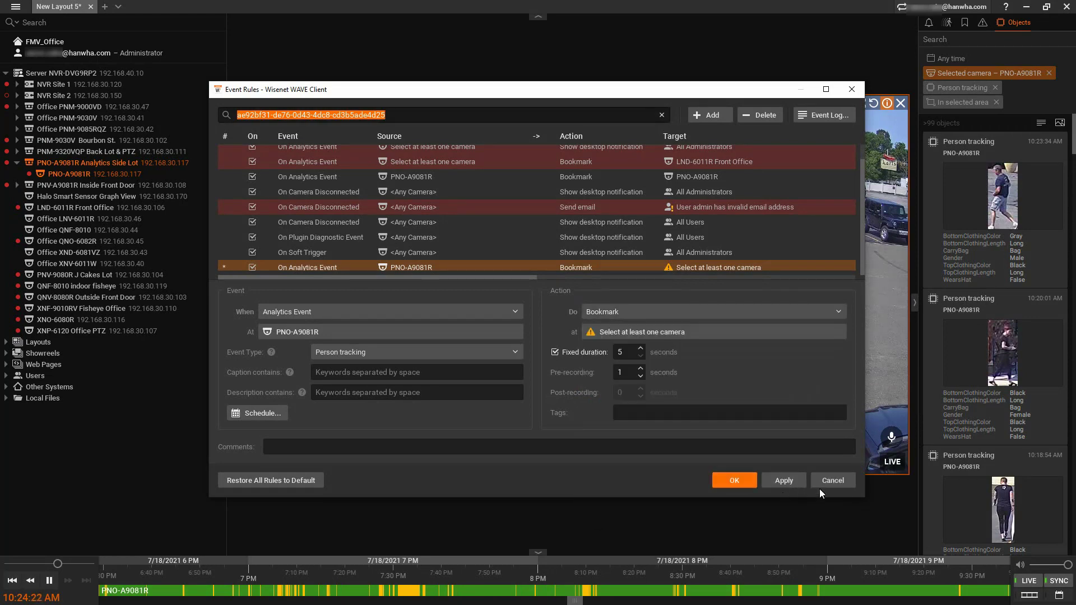